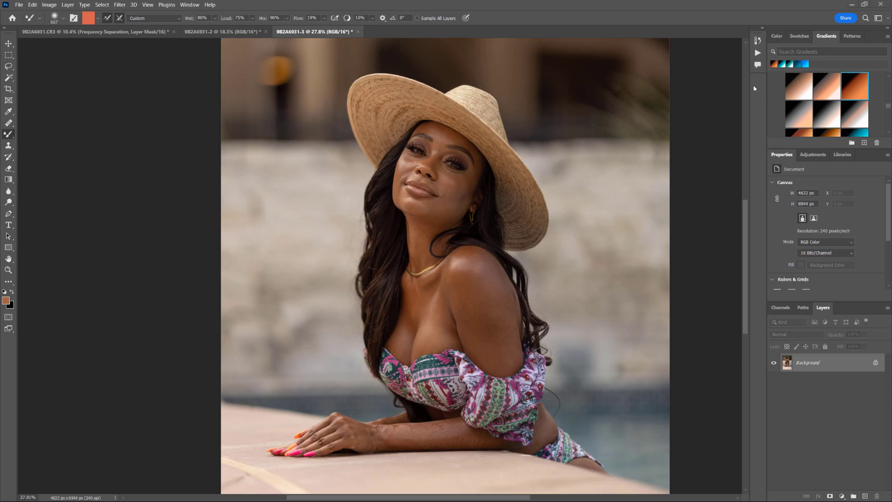
Run the Frequency Separation2 action to split the portrait into Textures and Colors layers
left_click(758, 53)
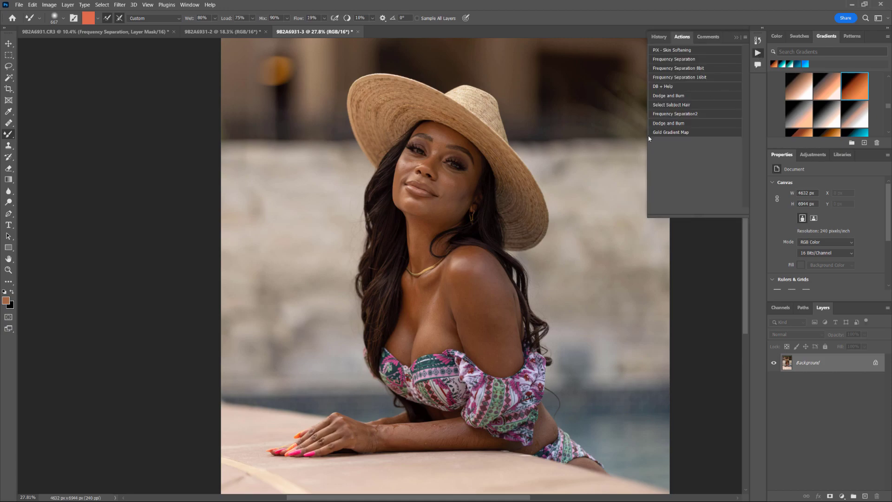
left_click(679, 115)
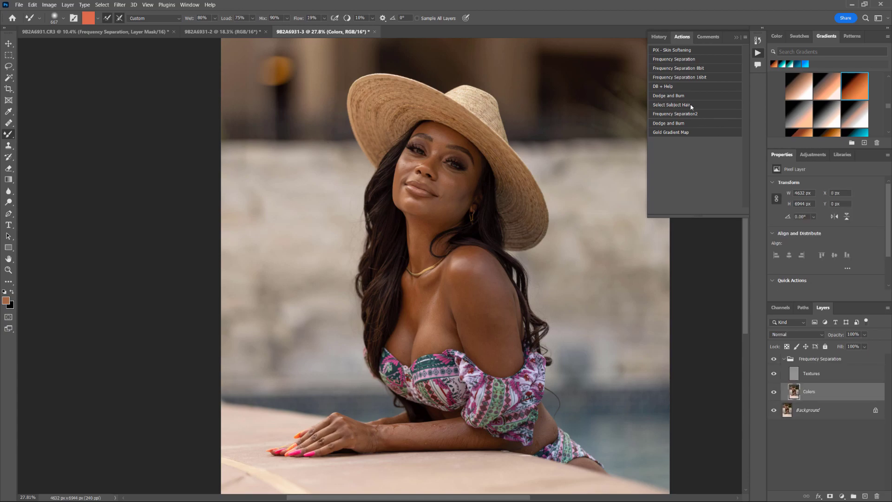
left_click(736, 39)
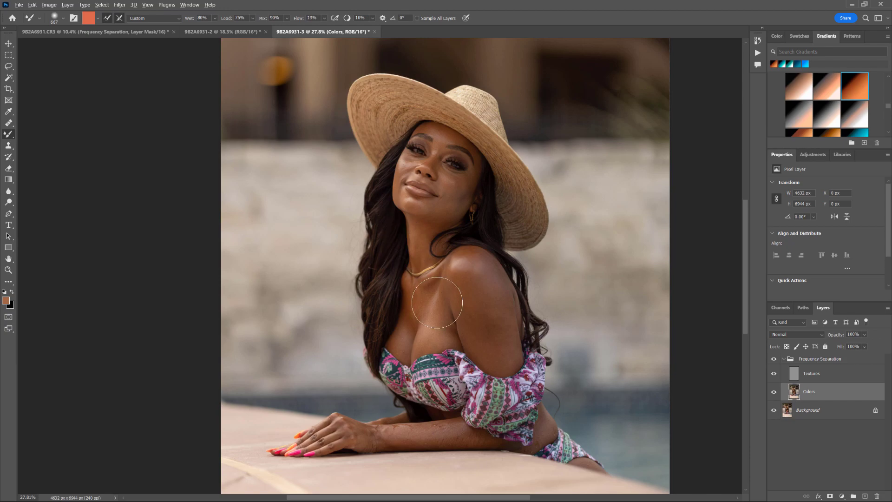
Blend the skin tones on the shoulder and upper arm of the Colors layer with a large Mixer Brush of about 360 px
scroll(437, 302, "up", 2)
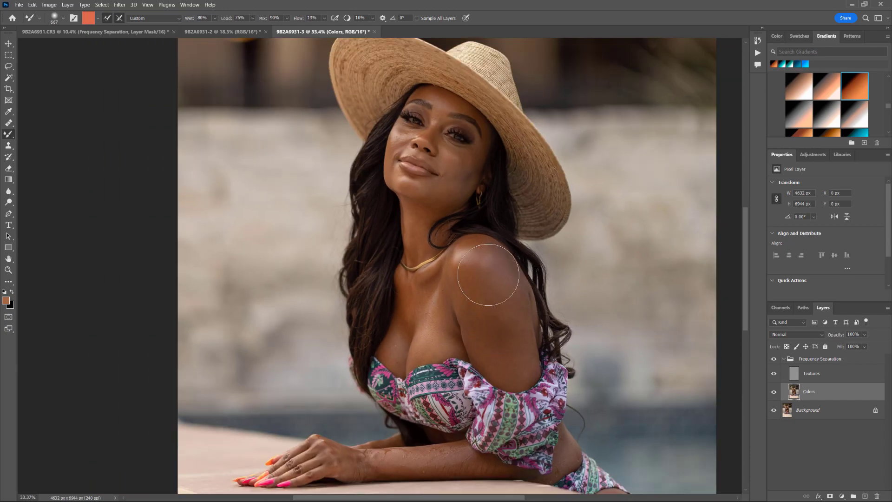
right_click(476, 314, "alt")
left_click_drag(419, 434, 421, 395)
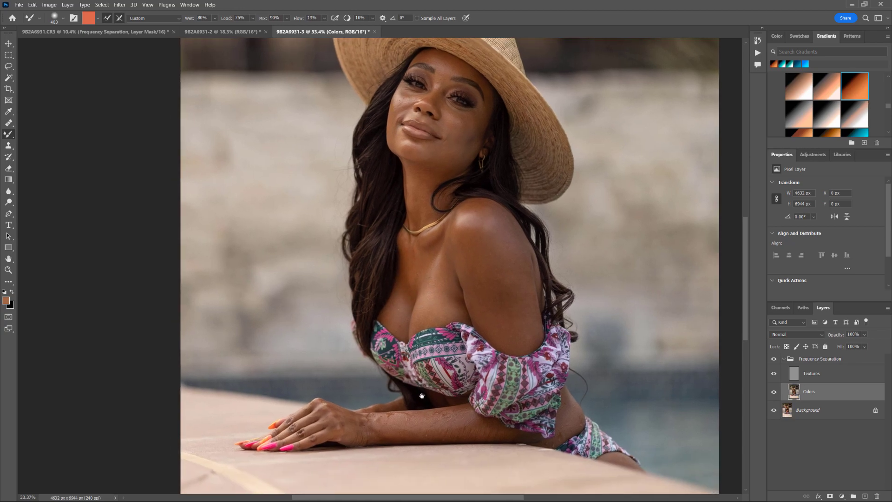
scroll(449, 456, "up", 7)
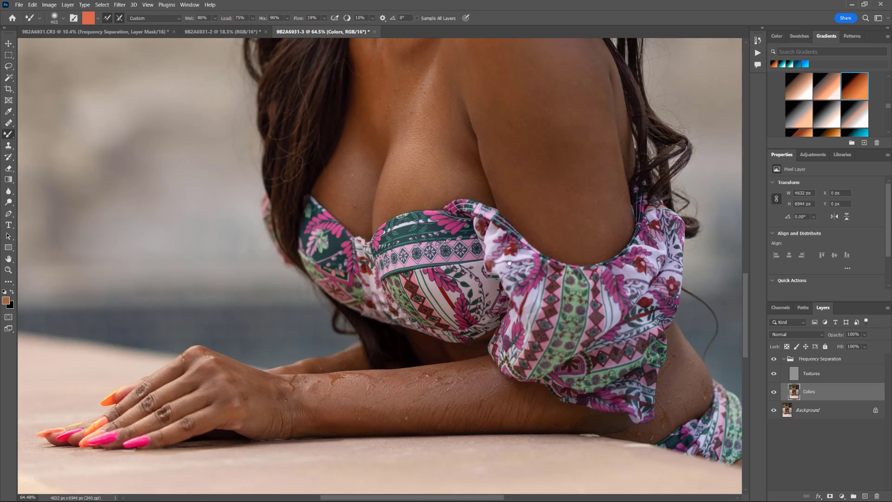
left_click_drag(512, 264, 510, 360)
right_click(590, 325, "alt")
scroll(580, 329, "down", 3)
left_click_drag(487, 244, 496, 301)
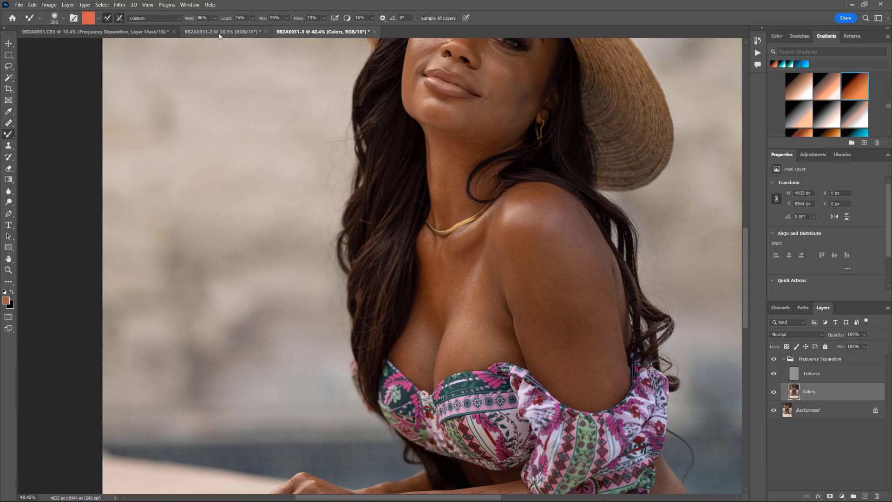
key("bracketright")
right_click(597, 370, "alt")
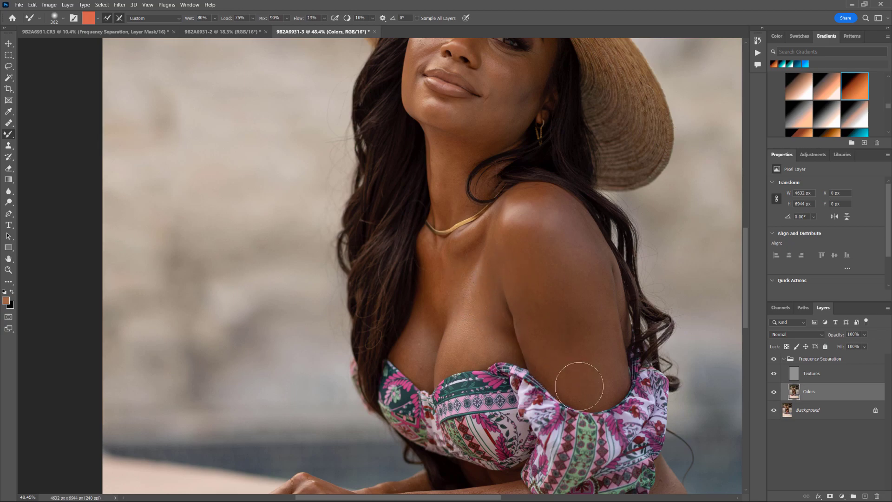
Even out the skin tones across the chest above the bikini top with a Mixer Brush of about 100 to 140 px
key("bracketleft")
key("bracketleft")
key("bracketleft")
key("bracketleft")
key("bracketleft")
scroll(415, 369, "up", 10)
left_click_drag(422, 355, 374, 358)
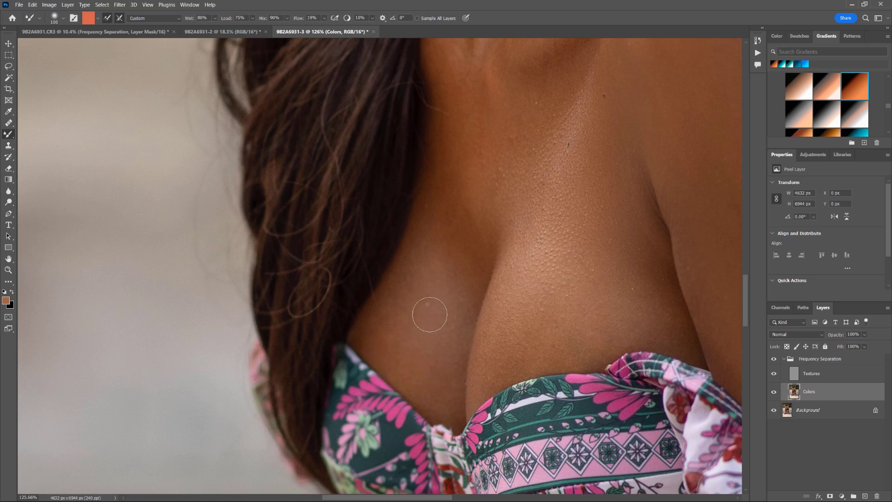
mouse_move(439, 332)
left_mouse_down()
mouse_move(432, 207)
mouse_move(399, 293)
mouse_move(401, 360)
mouse_move(440, 404)
mouse_move(462, 303)
mouse_move(470, 197)
mouse_move(490, 257)
mouse_move(472, 185)
mouse_move(472, 201)
mouse_move(514, 165)
mouse_move(501, 174)
left_mouse_up()
scroll(531, 209, "up", 4)
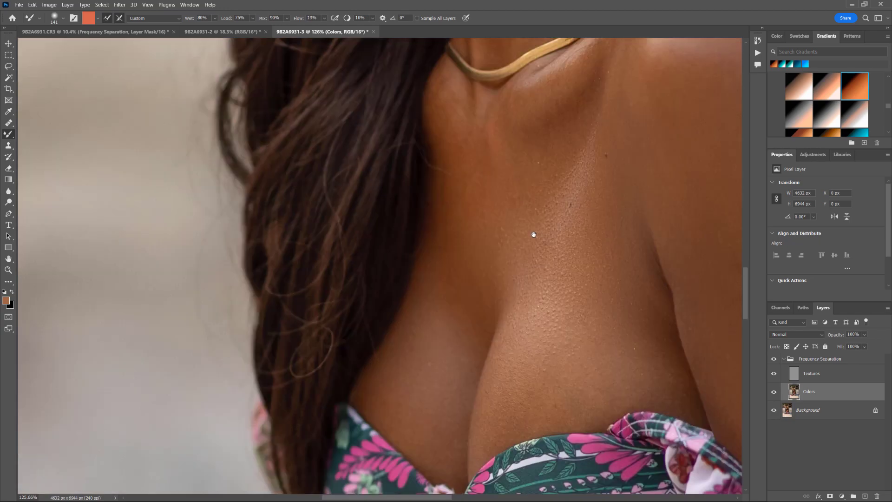
right_click(567, 231, "alt")
mouse_move(574, 250)
left_mouse_down()
mouse_move(569, 231)
mouse_move(586, 222)
mouse_move(609, 175)
left_mouse_up()
Smooth the tonal transitions on the neck between the chin and the necklace, starting with a Mixer Brush of about 61 px
scroll(609, 175, "down", 6)
left_click_drag(556, 112, 517, 282)
scroll(495, 202, "up", 6)
key("bracketleft")
key("bracketleft")
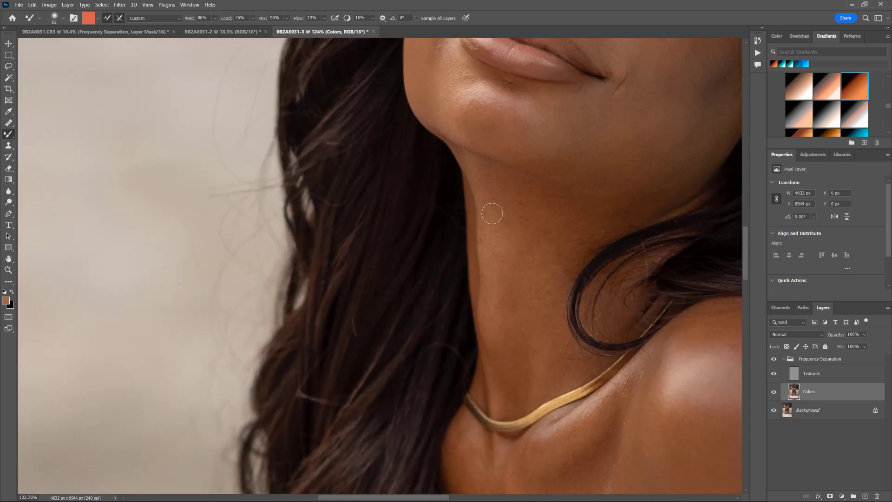
right_click(499, 215, "alt")
scroll(620, 181, "down", 10)
left_click_drag(650, 232, 589, 253)
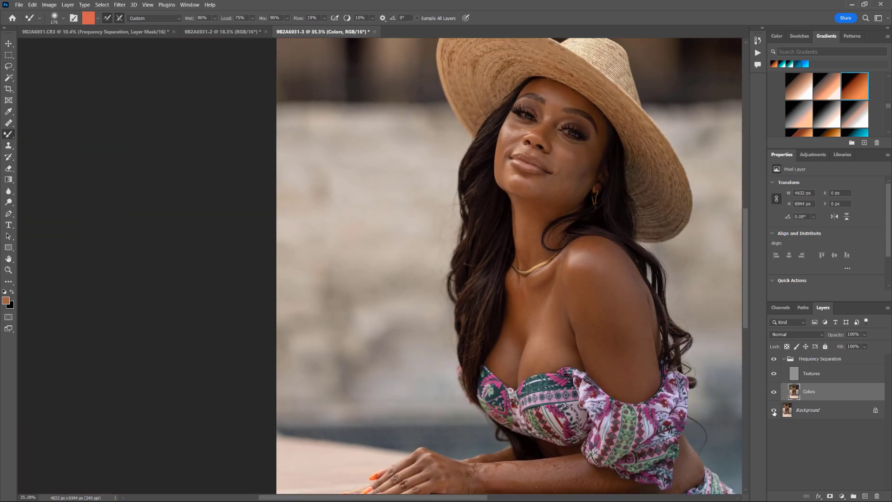
Blend the uneven tones on the cheek between the mouth and the earring with a Mixer Brush of about 90 to 117 px
scroll(444, 191, "up", 6)
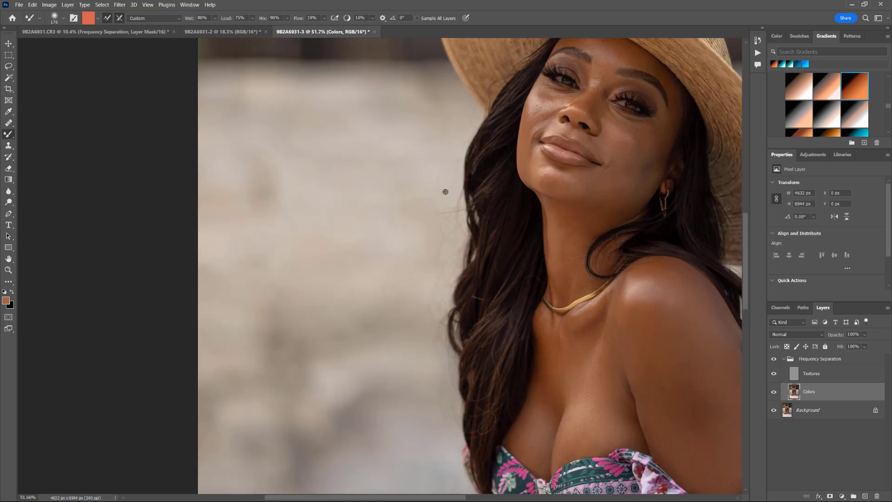
left_click_drag(660, 210, 514, 289)
scroll(492, 195, "up", 5)
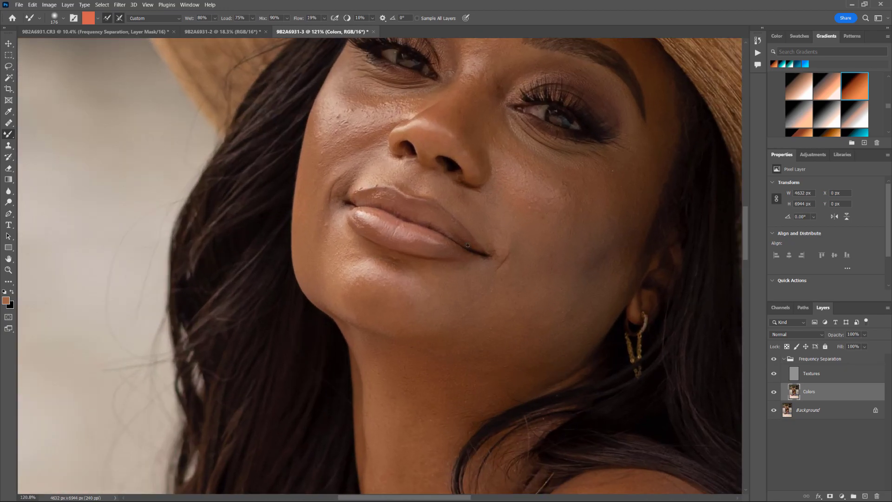
right_click(405, 249, "alt")
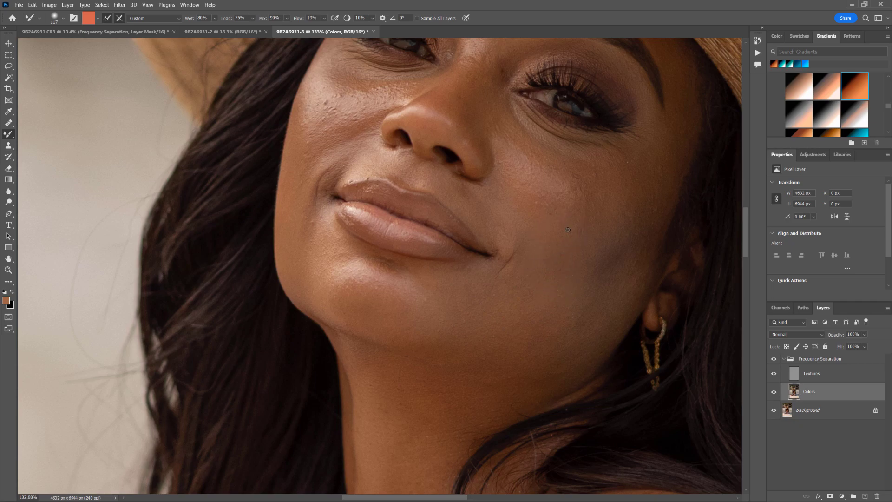
scroll(562, 228, "down", 2)
left_click_drag(548, 211, 529, 258)
scroll(524, 244, "up", 3)
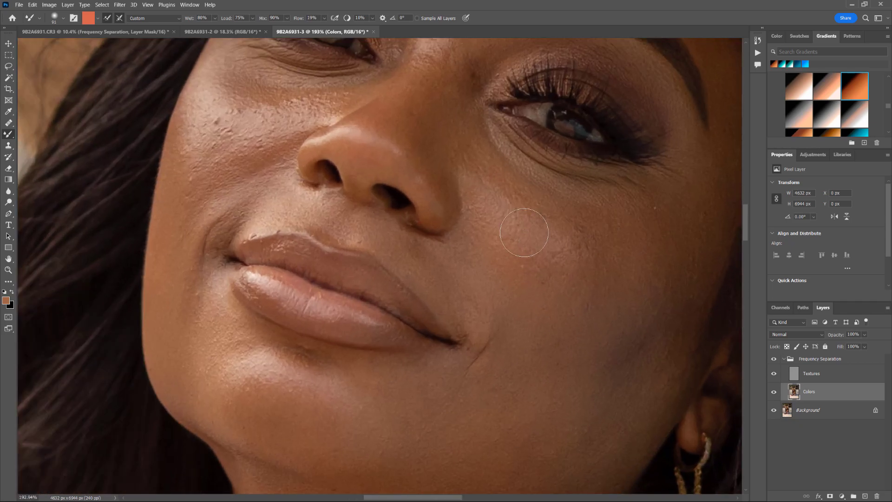
mouse_move(504, 217)
left_mouse_down()
mouse_move(492, 165)
mouse_move(497, 169)
mouse_move(500, 187)
mouse_move(471, 159)
mouse_move(506, 192)
mouse_move(572, 225)
mouse_move(581, 243)
mouse_move(592, 230)
mouse_move(584, 260)
mouse_move(575, 231)
mouse_move(549, 287)
mouse_move(496, 273)
mouse_move(573, 285)
mouse_move(635, 272)
mouse_move(619, 224)
mouse_move(651, 212)
mouse_move(591, 202)
mouse_move(632, 191)
mouse_move(569, 183)
mouse_move(621, 210)
mouse_move(482, 122)
mouse_move(566, 187)
mouse_move(658, 205)
mouse_move(673, 217)
mouse_move(691, 240)
mouse_move(653, 233)
mouse_move(697, 246)
mouse_move(699, 283)
mouse_move(695, 266)
mouse_move(634, 352)
mouse_move(636, 386)
mouse_move(665, 386)
mouse_move(652, 405)
mouse_move(649, 350)
left_mouse_up()
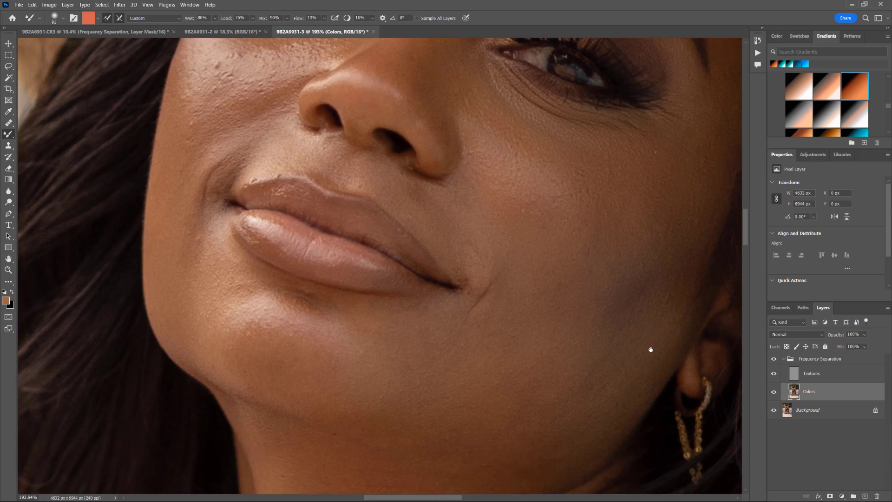
mouse_move(613, 406)
left_mouse_down()
mouse_move(591, 429)
mouse_move(570, 394)
mouse_move(583, 370)
left_mouse_up()
mouse_move(567, 259)
left_mouse_down()
mouse_move(603, 248)
mouse_move(572, 266)
mouse_move(576, 256)
mouse_move(563, 295)
mouse_move(559, 258)
mouse_move(520, 232)
mouse_move(492, 243)
mouse_move(487, 267)
mouse_move(457, 217)
mouse_move(425, 199)
mouse_move(470, 259)
mouse_move(478, 182)
mouse_move(492, 156)
mouse_move(529, 185)
mouse_move(480, 103)
mouse_move(571, 167)
mouse_move(559, 166)
mouse_move(591, 169)
mouse_move(585, 183)
mouse_move(526, 202)
mouse_move(528, 229)
mouse_move(508, 233)
mouse_move(527, 230)
mouse_move(490, 181)
mouse_move(564, 219)
mouse_move(545, 211)
mouse_move(559, 192)
mouse_move(592, 184)
mouse_move(599, 245)
mouse_move(568, 269)
mouse_move(562, 264)
mouse_move(559, 321)
mouse_move(544, 298)
mouse_move(529, 302)
mouse_move(512, 282)
mouse_move(524, 355)
mouse_move(498, 303)
mouse_move(517, 267)
mouse_move(509, 262)
mouse_move(503, 329)
mouse_move(488, 342)
mouse_move(446, 349)
left_mouse_up()
Smooth the highlights and shadows on the chin and below the lower lip with a Mixer Brush of about 80 to 90 px
scroll(433, 326, "down", 1)
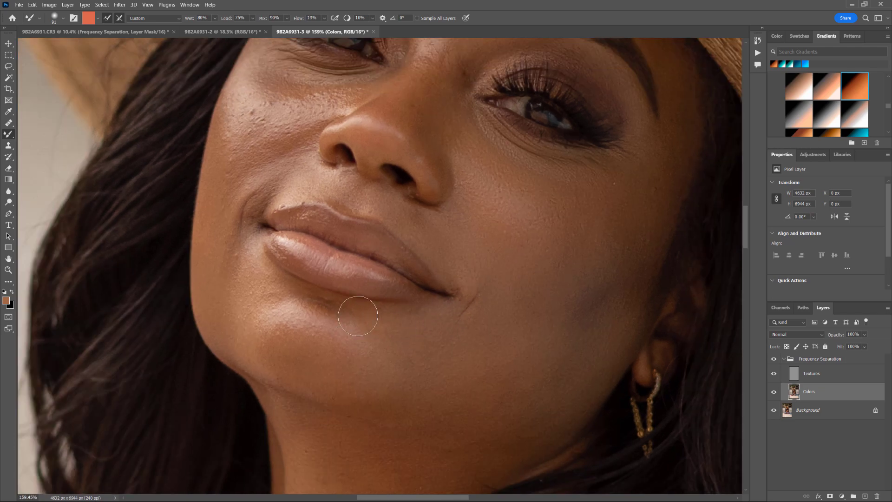
left_click_drag(308, 297, 413, 308)
mouse_move(353, 291)
left_mouse_down()
mouse_move(344, 305)
mouse_move(323, 264)
mouse_move(329, 314)
mouse_move(347, 352)
left_mouse_up()
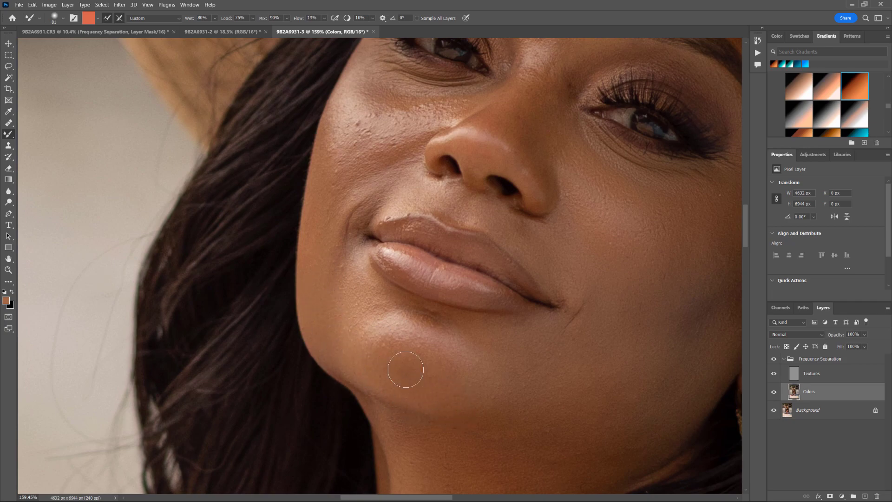
left_click_drag(389, 297, 447, 315)
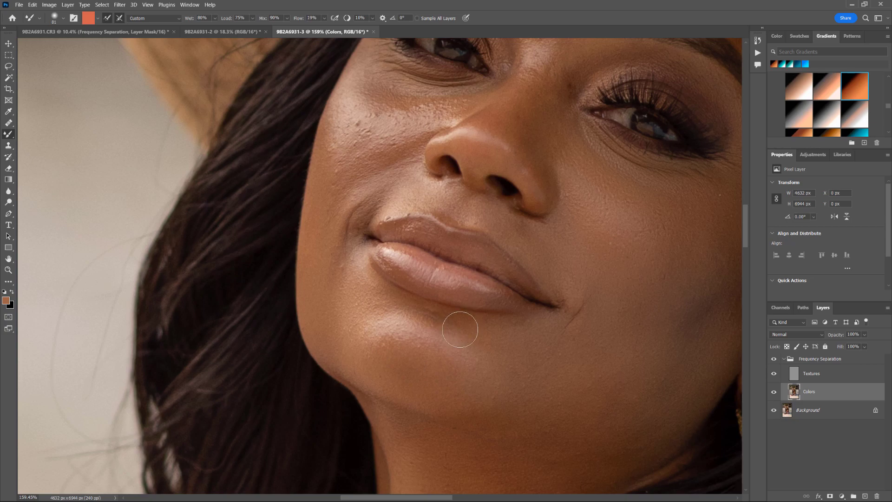
scroll(493, 284, "down", 1)
scroll(519, 279, "down", 6)
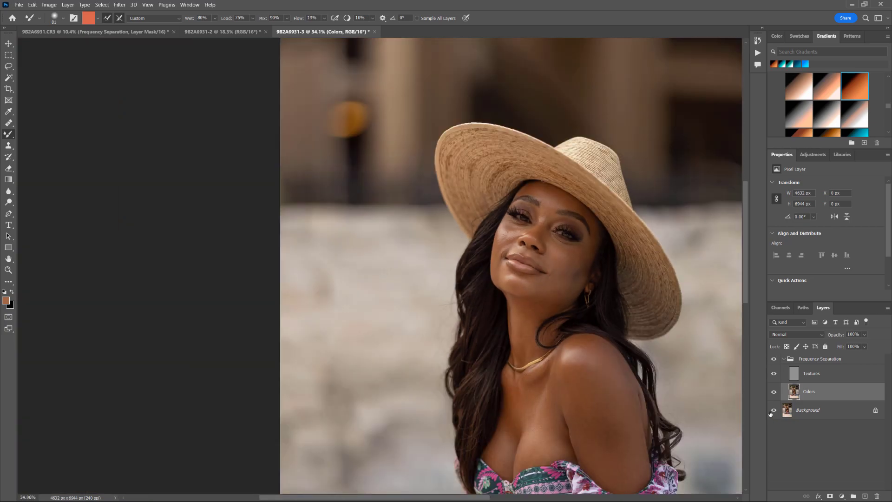
Soften the shiny highlight on the hair-side cheek below the eye with a small Mixer Brush of about 60 px
scroll(511, 232, "up", 8)
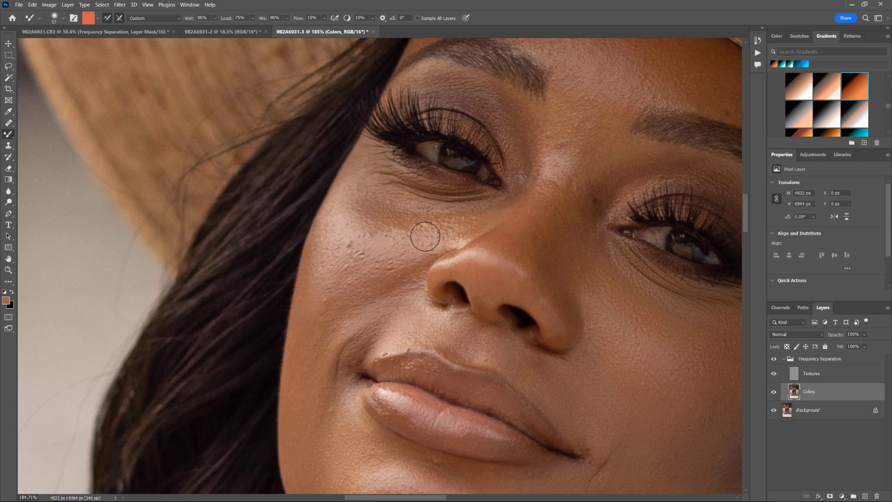
mouse_move(356, 233)
left_mouse_down()
mouse_move(370, 203)
mouse_move(365, 224)
mouse_move(397, 208)
mouse_move(382, 231)
mouse_move(417, 211)
mouse_move(441, 215)
mouse_move(411, 223)
mouse_move(427, 225)
mouse_move(400, 208)
mouse_move(401, 217)
mouse_move(371, 183)
mouse_move(403, 209)
mouse_move(367, 211)
mouse_move(357, 226)
mouse_move(355, 201)
mouse_move(407, 214)
left_mouse_up()
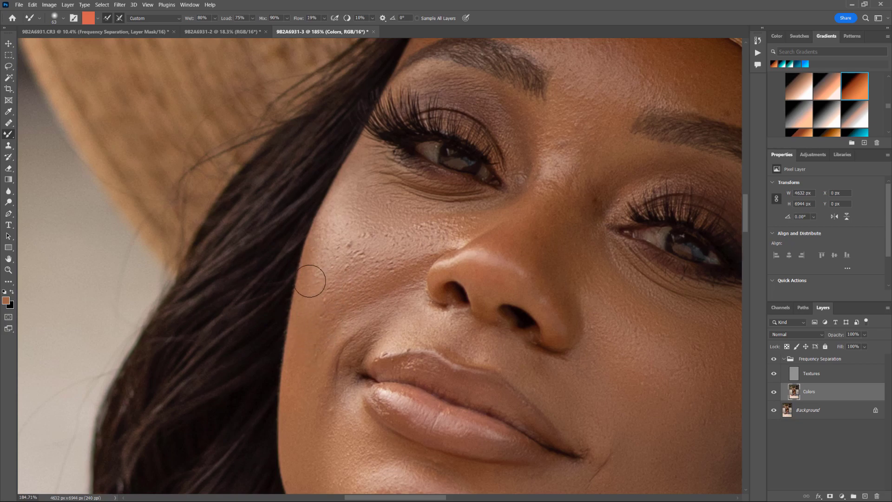
scroll(408, 223, "down", 3)
scroll(409, 224, "down", 3)
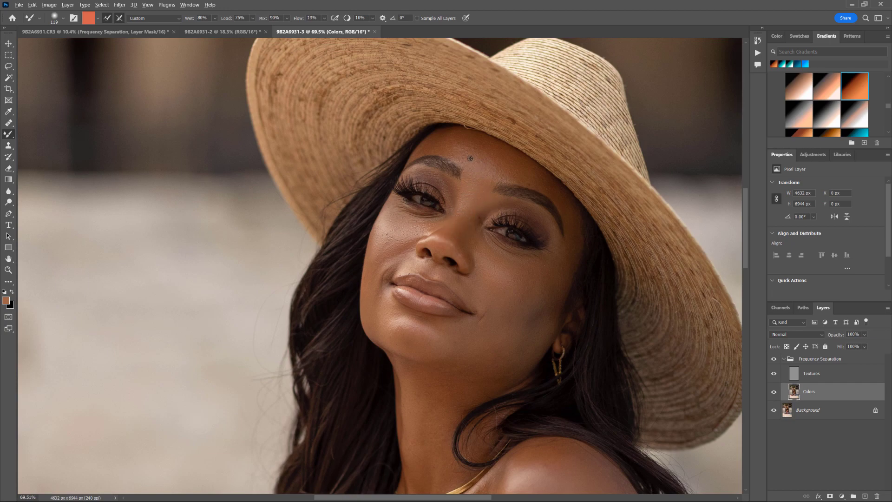
Blend the skin tones across the forehead above the eyebrows with a Mixer Brush of about 110 to 126 px
scroll(470, 159, "up", 4)
key("bracketleft")
mouse_move(520, 163)
left_mouse_down()
mouse_move(568, 159)
mouse_move(582, 178)
mouse_move(535, 173)
mouse_move(594, 185)
mouse_move(615, 200)
left_mouse_up()
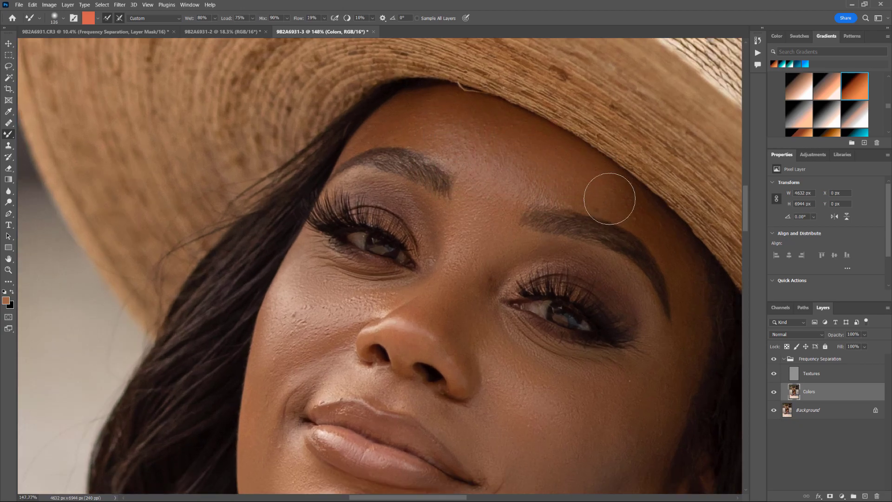
key("bracketleft")
key("bracketleft")
key("bracketleft")
key("bracketright")
key("bracketright")
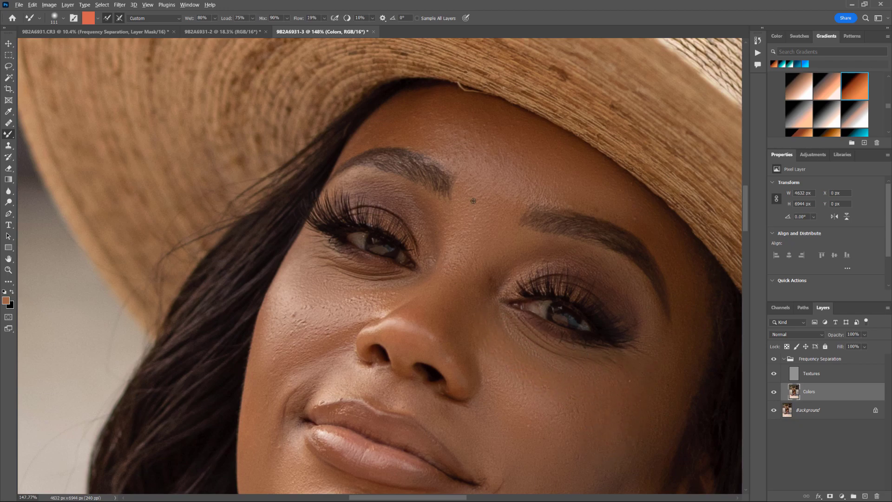
Refine the forehead edges along the hairline and hat brim with Mixer Brush strokes, starting at about 74 px
scroll(464, 142, "up", 2)
left_click_drag(479, 142, 462, 142, "alt")
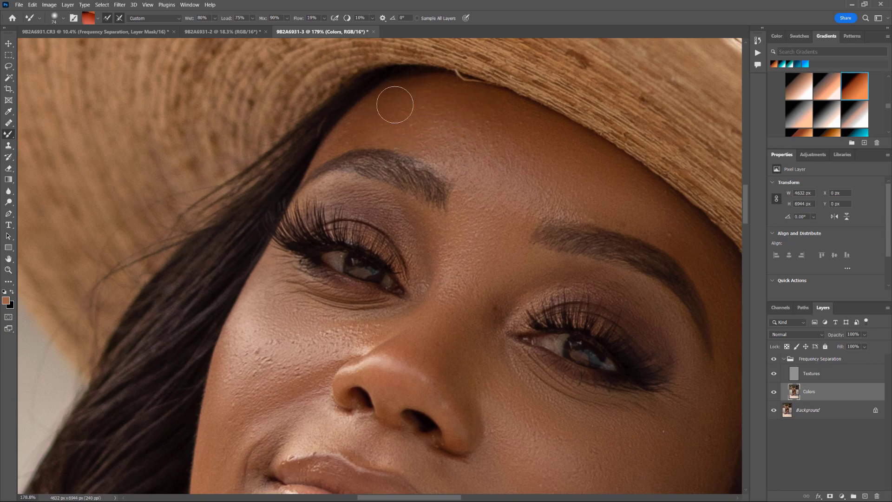
left_click_drag(358, 125, 329, 145)
mouse_move(426, 124)
left_mouse_down("alt")
mouse_move(331, 143)
mouse_move(355, 135)
left_mouse_up("alt")
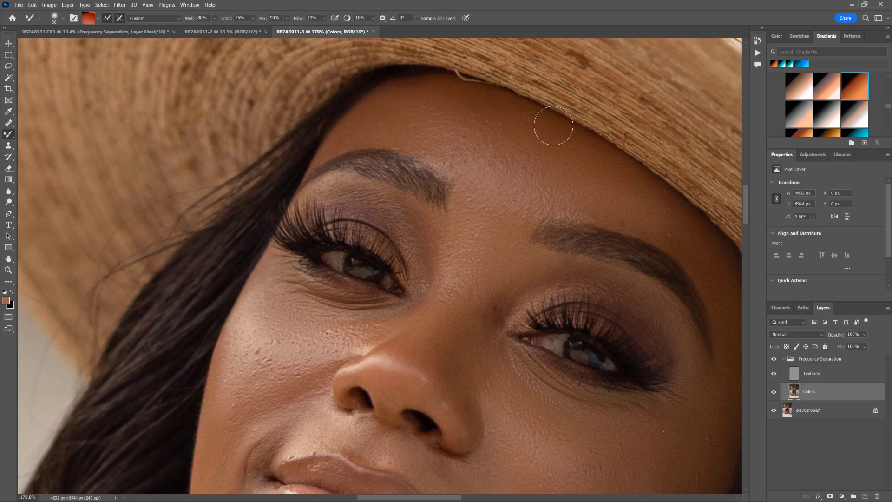
mouse_move(499, 166)
left_mouse_down("alt")
mouse_move(523, 159)
mouse_move(654, 197)
mouse_move(619, 191)
left_mouse_up("alt")
left_click_drag(649, 247, 543, 205)
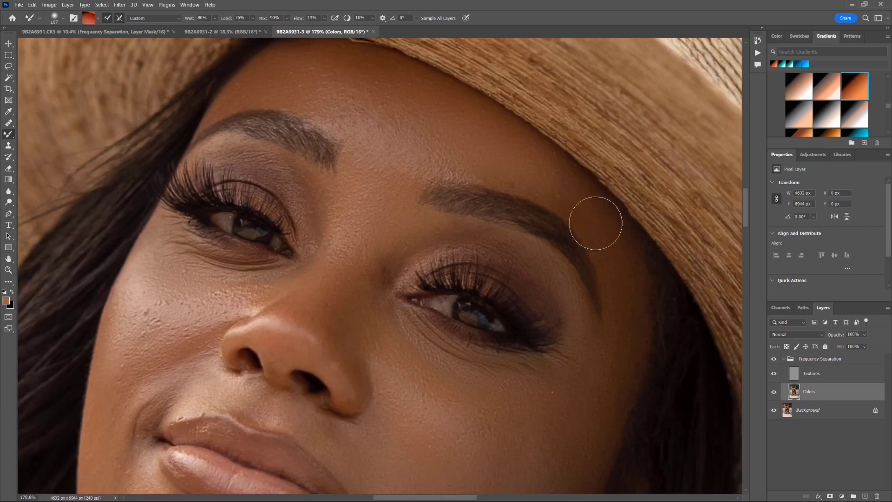
Smooth the lower cheek and jawline near the earring with a Mixer Brush of about 111 px
scroll(534, 253, "down", 10)
scroll(566, 313, "up", 4)
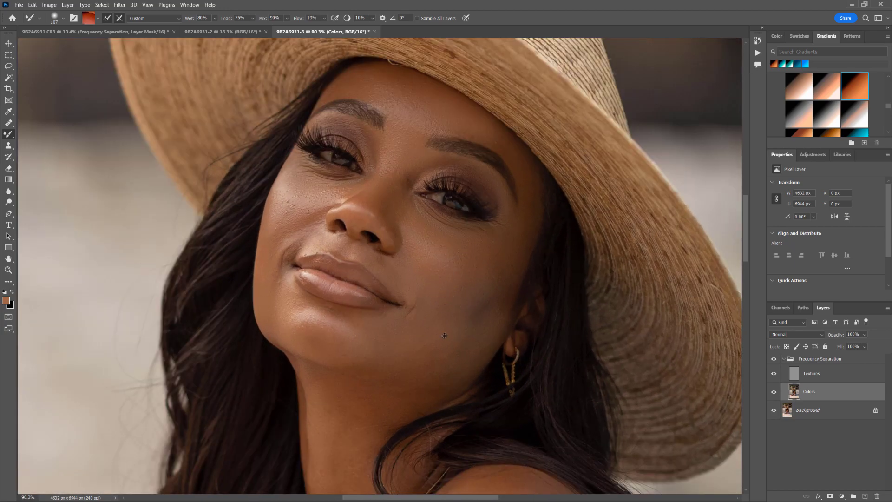
scroll(437, 309, "up", 3)
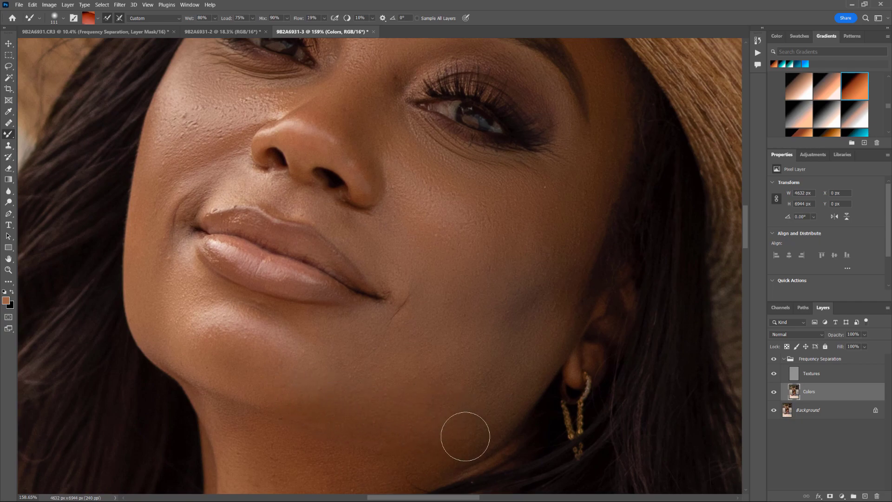
scroll(505, 357, "down", 8)
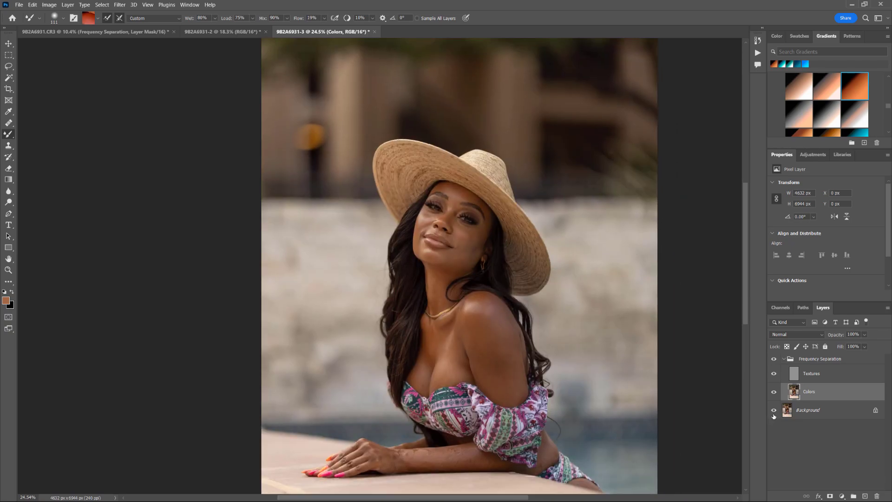
Blend small uneven patches around the nose bridge and above the eyebrow with a fine Mixer Brush of about 23 px
scroll(472, 199, "up", 6)
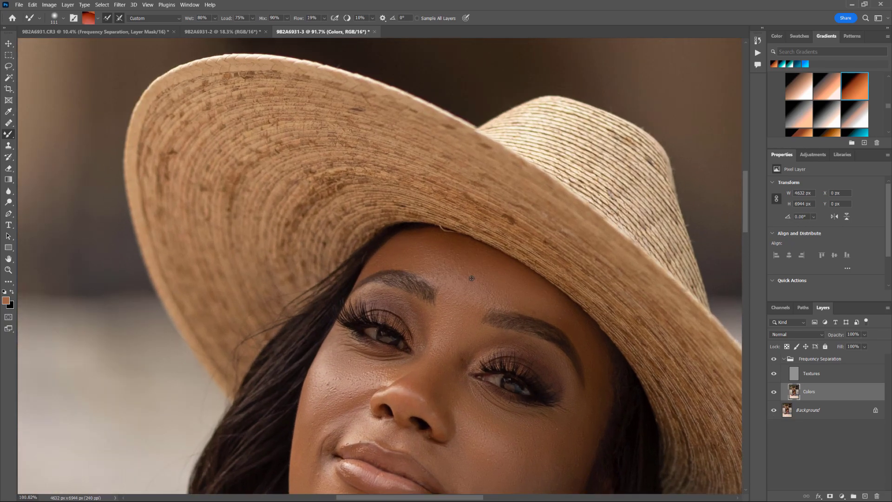
scroll(472, 278, "up", 2)
left_click_drag(446, 267, 434, 262)
left_click_drag(370, 441, 387, 231)
scroll(506, 97, "up", 5)
left_click_drag(446, 247, 407, 250)
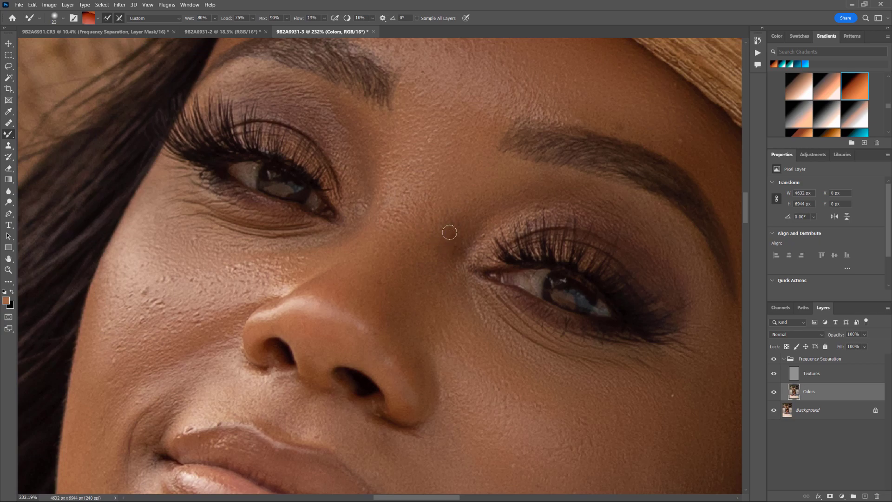
scroll(453, 241, "up", 1)
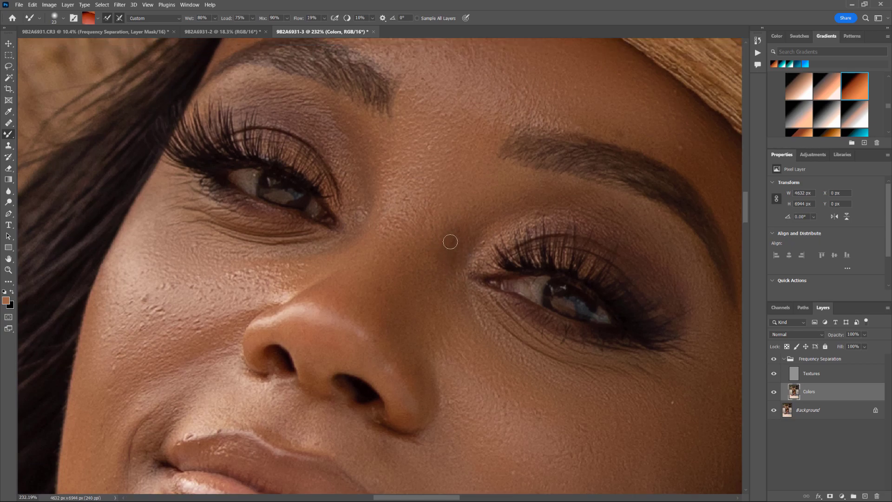
left_click(600, 123, "alt")
scroll(637, 127, "down", 5)
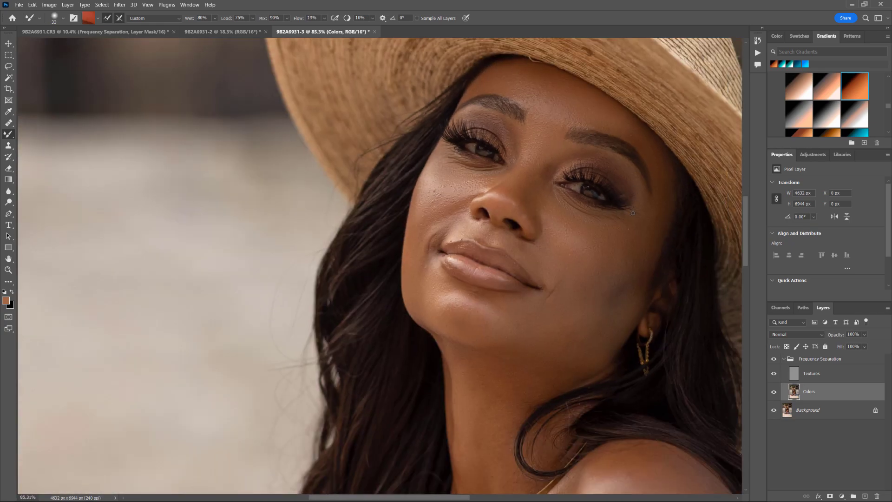
Heal small blemishes on the cheek below the eye on the Textures layer with a Healing Brush of about 10 px
scroll(565, 264, "up", 3)
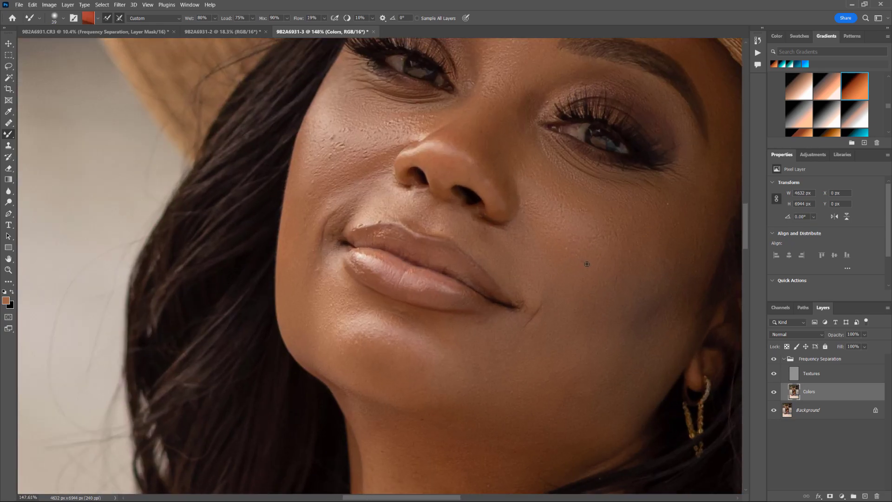
left_click(834, 377)
key("j")
scroll(558, 246, "up", 3)
mouse_move(621, 234)
left_mouse_down()
mouse_move(607, 233)
mouse_move(622, 245)
left_mouse_up()
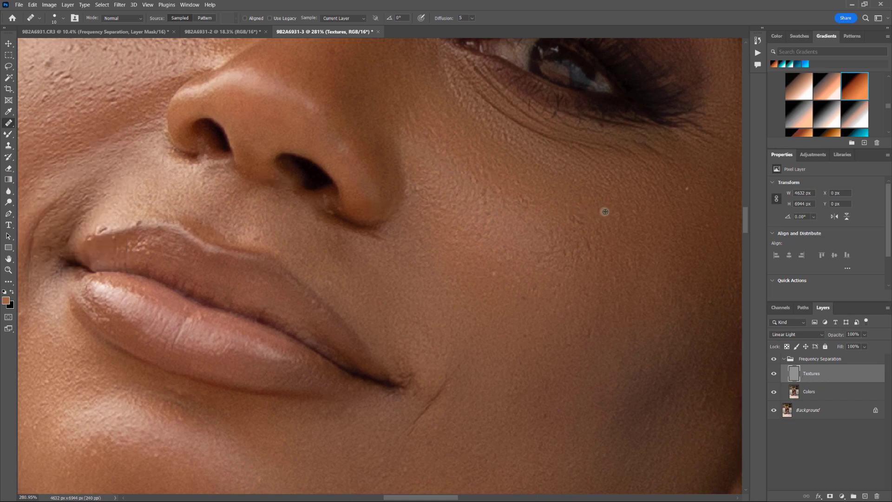
left_click_drag(655, 213, 657, 213)
left_click(687, 189)
left_click(516, 273, "alt")
Heal a fine bump on the highlighted cheek beside the hair, using a smaller Healing Brush on the Textures layer
mouse_move(360, 224)
left_mouse_down()
mouse_move(406, 251)
mouse_move(604, 268)
left_mouse_up()
mouse_move(320, 130)
left_mouse_down()
mouse_move(381, 162)
mouse_move(358, 189)
left_mouse_up()
scroll(381, 162, "up", 5)
right_click(400, 185, "alt")
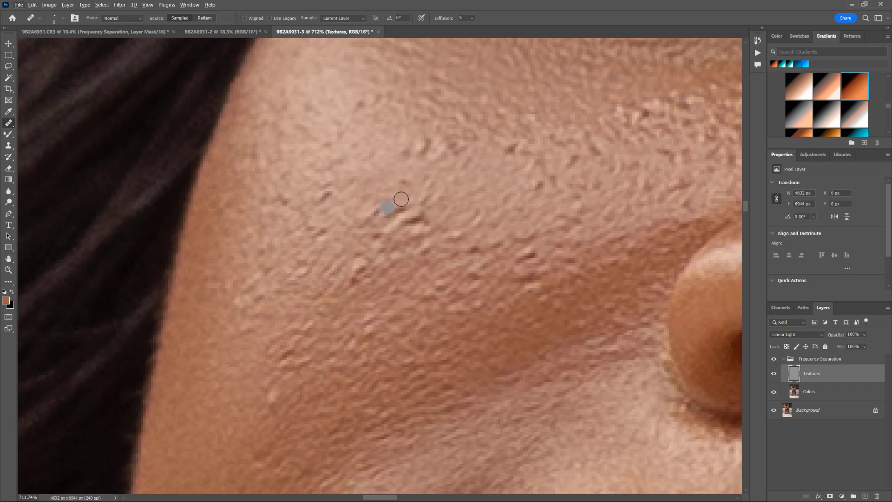
scroll(387, 208, "down", 6)
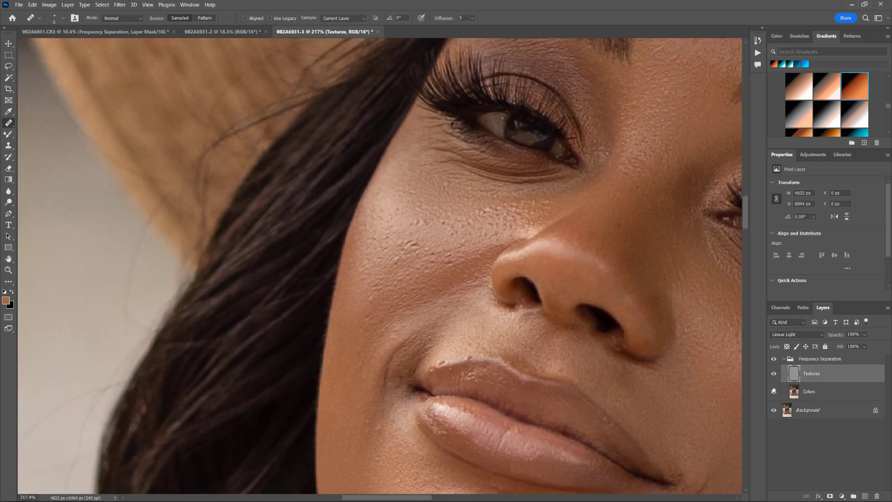
left_click(813, 391)
key("b")
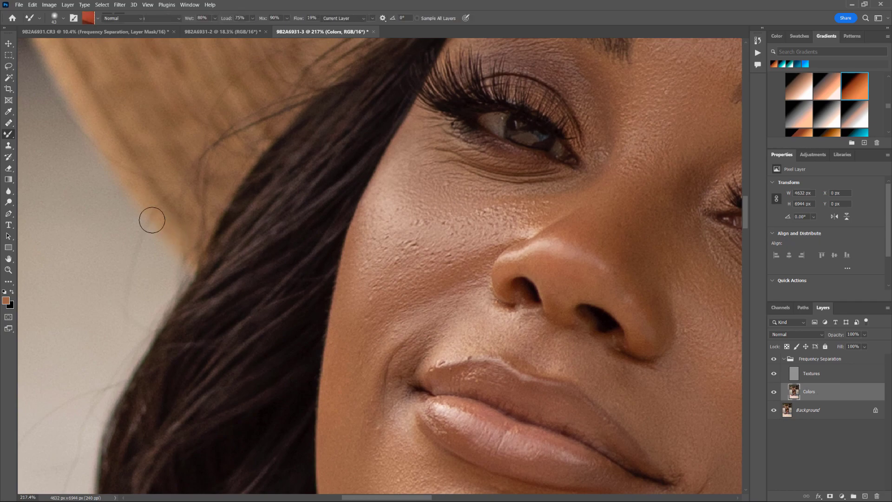
key("j")
Heal the raised bumps across the highlighted cheek below the eye on the Textures layer with a Healing Brush of about 15 px
key("bracketright")
key("bracketright")
key("bracketright")
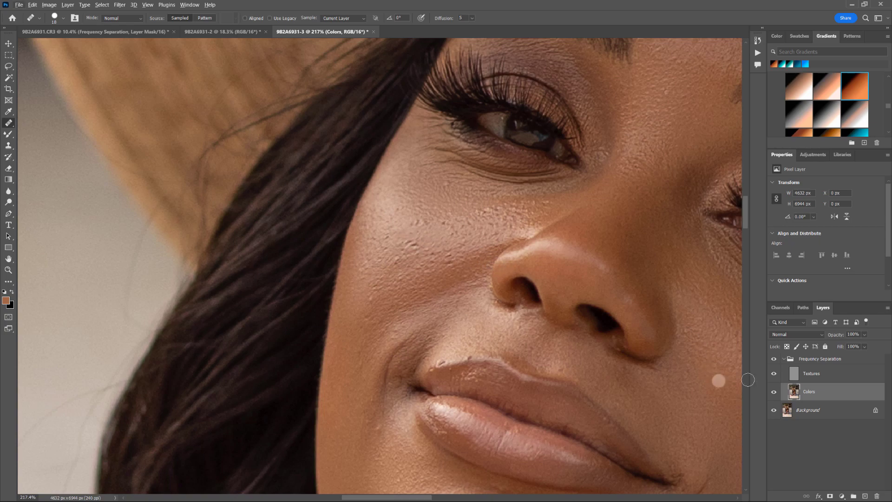
left_click(824, 377)
scroll(402, 203, "up", 6)
left_click_drag(438, 253, 432, 253)
left_click(424, 273)
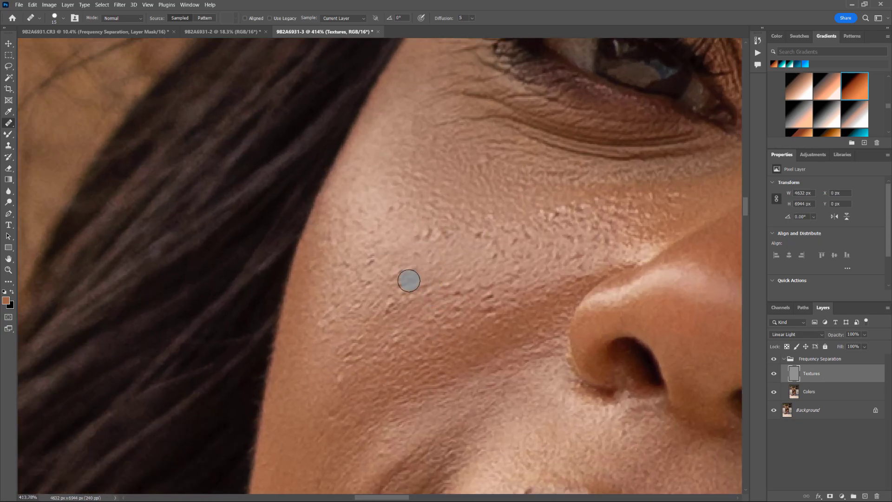
left_click(456, 256, "alt")
left_click(484, 238)
left_click(495, 251)
left_click(511, 243)
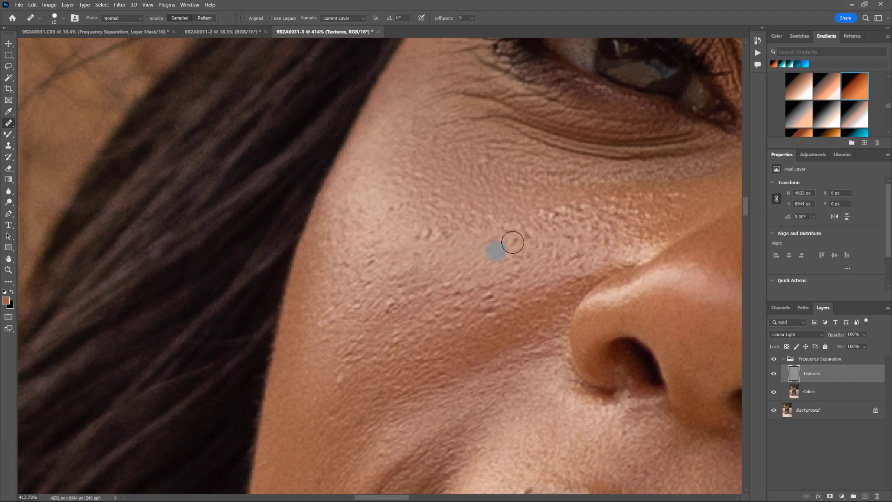
Heal the remaining rough spots on the cheek beside the nose and along the edge of the highlight
left_click(496, 258, "alt")
left_click(557, 230)
left_click(552, 221)
left_click(577, 226)
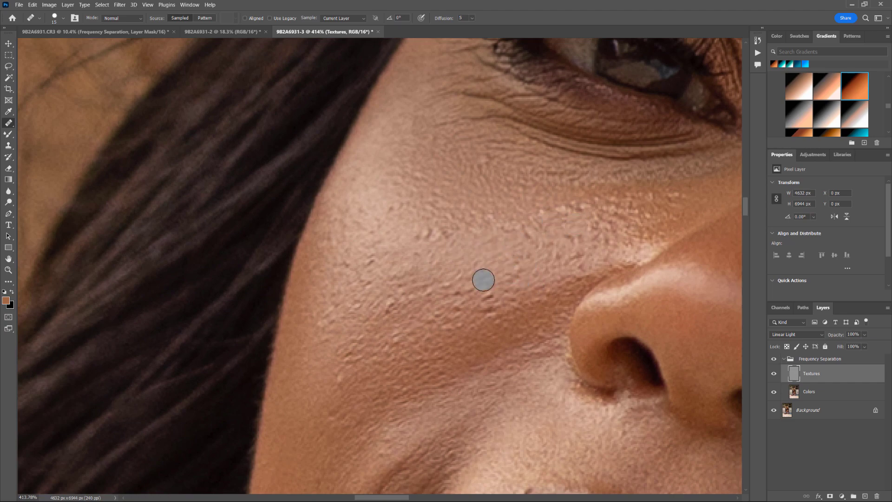
left_click(511, 289, "alt")
left_click(493, 299)
left_click_drag(482, 311, 496, 315)
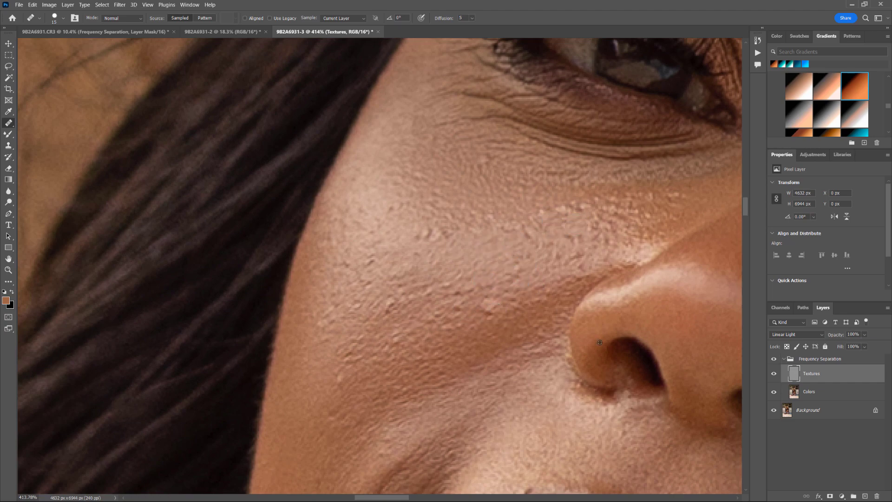
Blend the skin tones around the mouth corner and lower cheek on the Colors layer with a Mixer Brush of about 45 px
scroll(544, 307, "down", 6)
scroll(558, 288, "up", 5)
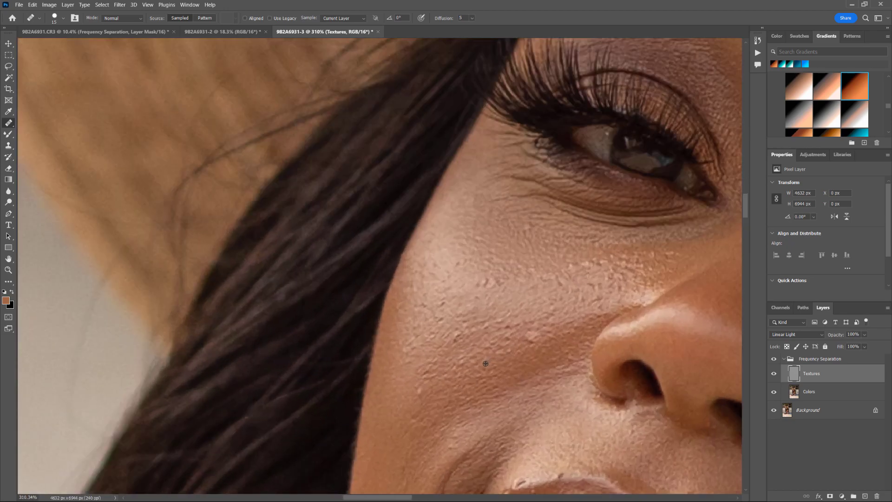
scroll(485, 363, "down", 2)
scroll(538, 335, "down", 3)
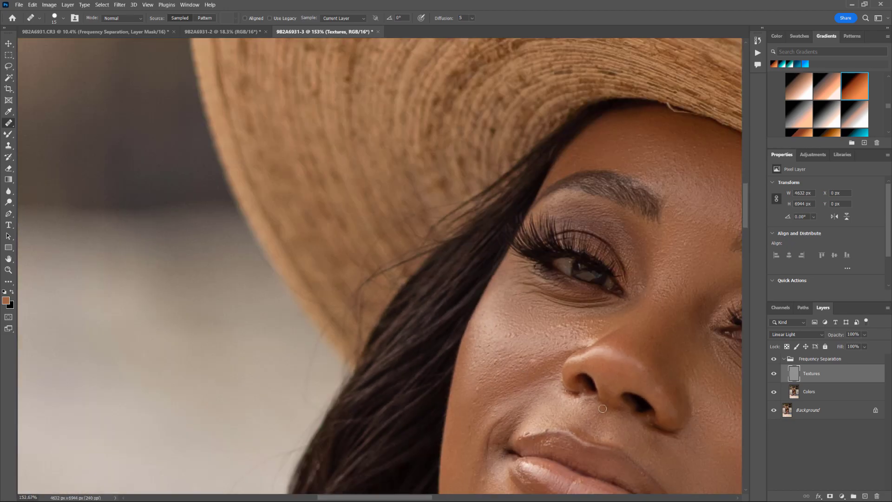
left_click_drag(604, 409, 504, 323)
left_click(817, 394)
key("b")
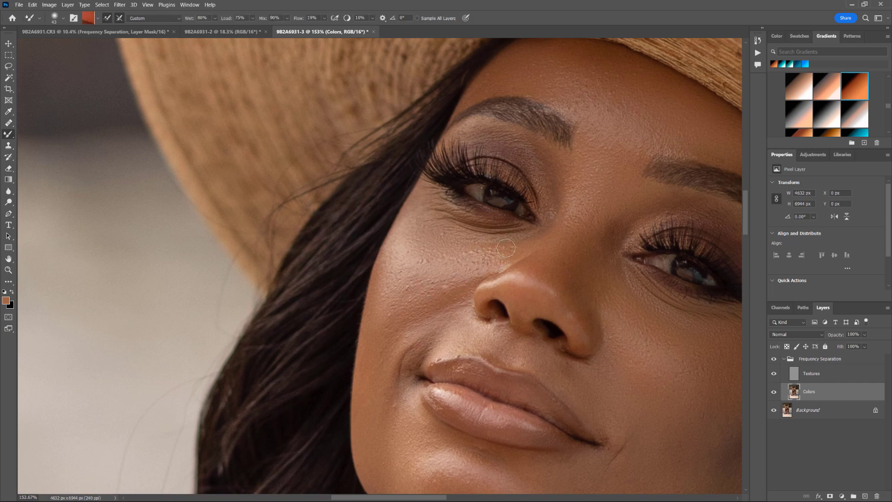
key("]")
key("]")
key("]")
key("]")
left_click_drag(436, 345, 421, 346, "alt")
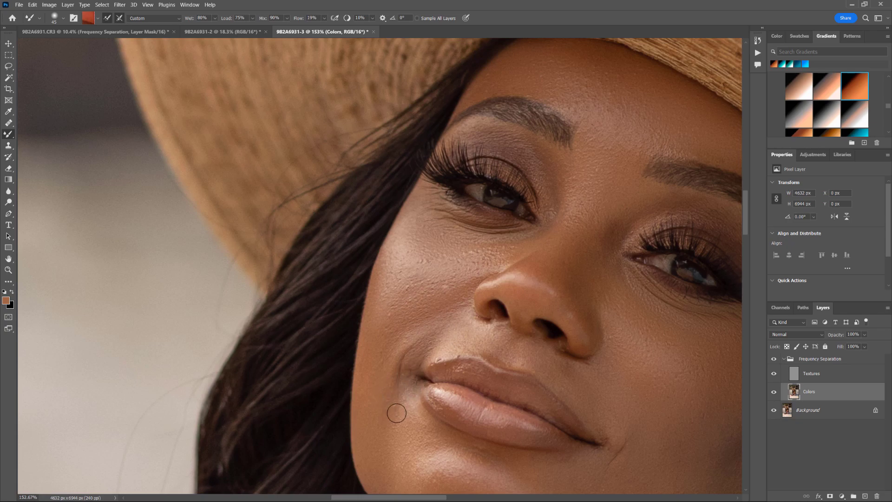
mouse_move(381, 430)
left_mouse_down("alt")
mouse_move(372, 396)
mouse_move(374, 436)
mouse_move(397, 450)
left_mouse_up("alt")
Compare the whole portrait with and without the Frequency Separation group and examine the face and body skin
scroll(418, 292, "down", 5)
scroll(418, 291, "down", 6)
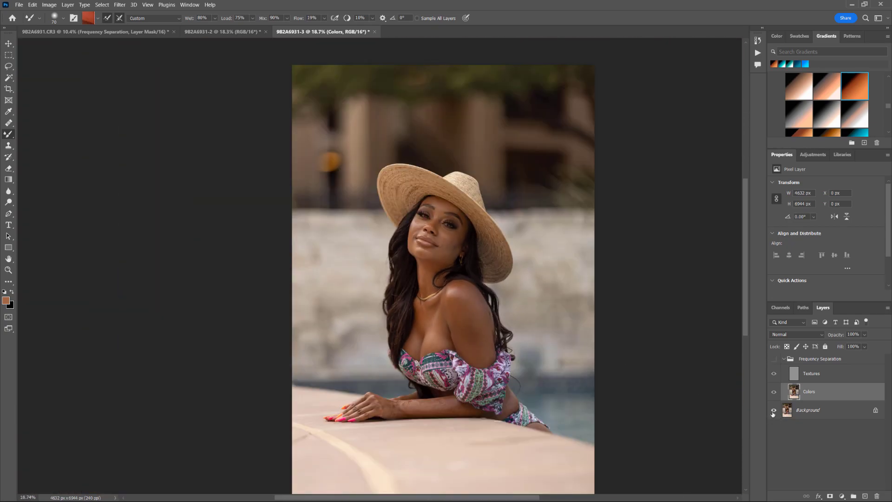
scroll(403, 322, "up", 4)
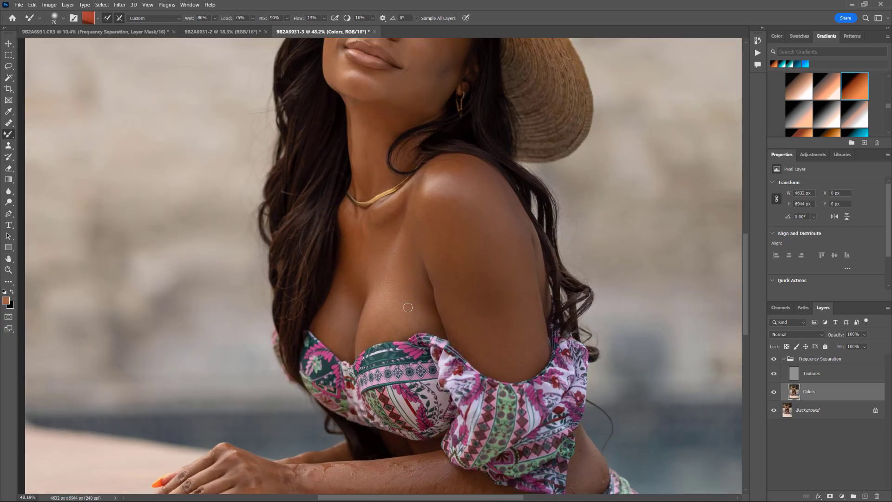
left_click_drag(394, 240, 407, 361)
scroll(359, 202, "down", 4)
left_click_drag(350, 246, 387, 269)
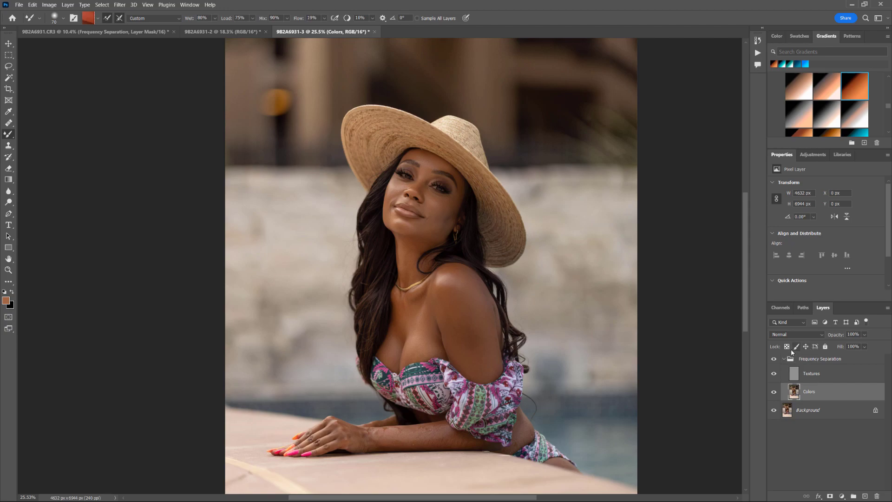
Collapse the Frequency Separation group and merge it with the Background layer
left_click(782, 362)
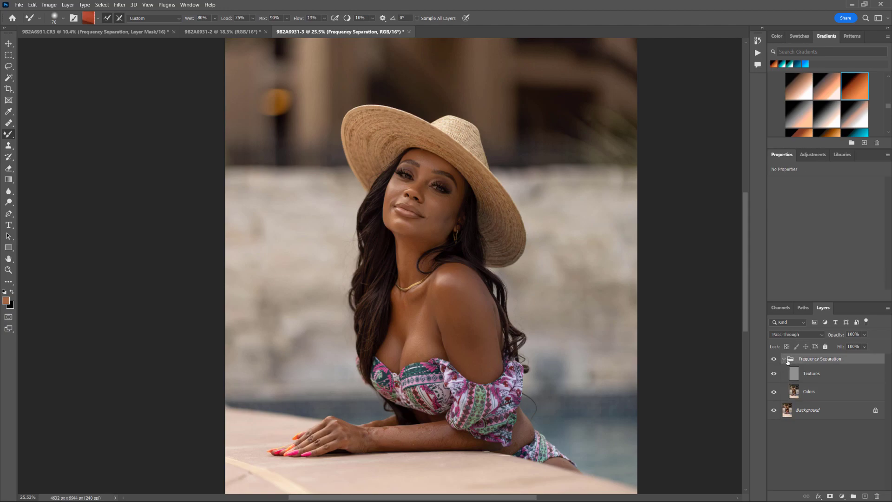
left_click(785, 360)
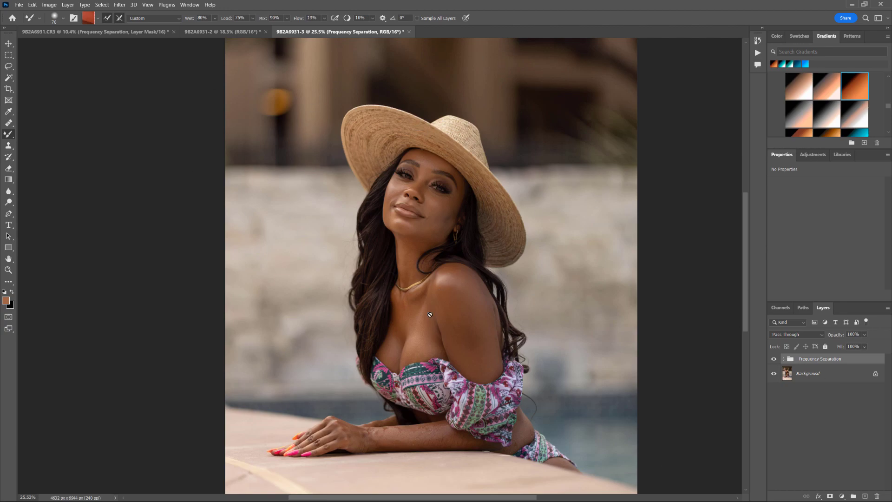
left_click(815, 441)
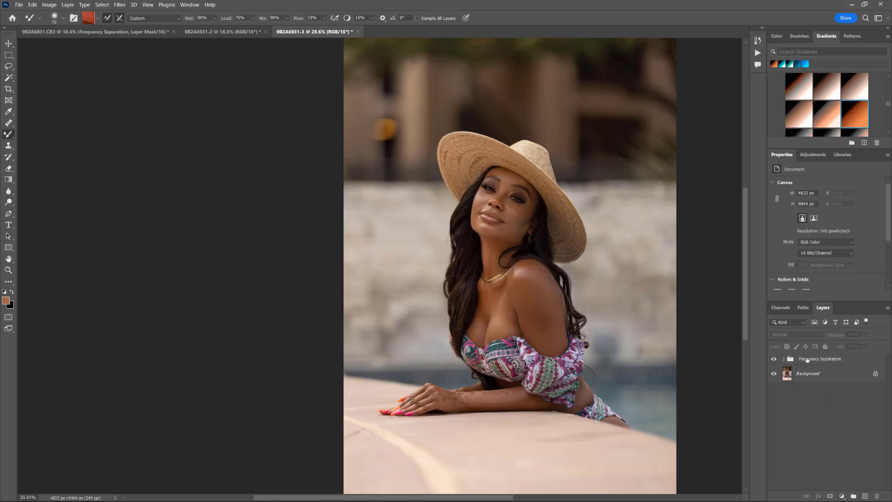
left_click(807, 360)
left_click(810, 371, "shift")
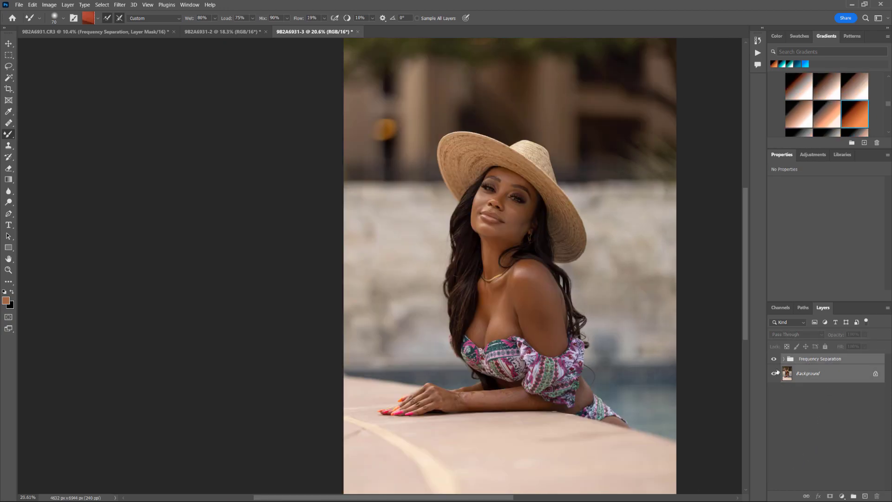
key("Delete")
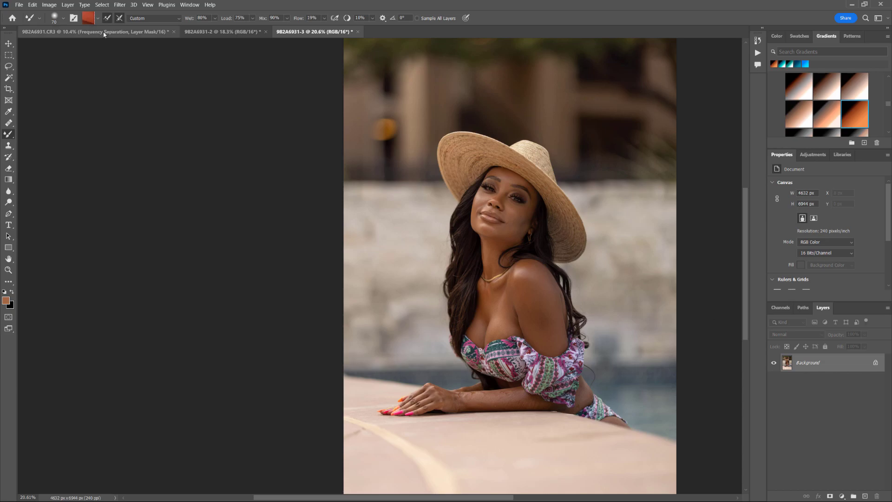
Select the subject automatically, copy it onto its own layer, and check the cutout with the Background layer hidden
left_click(102, 5)
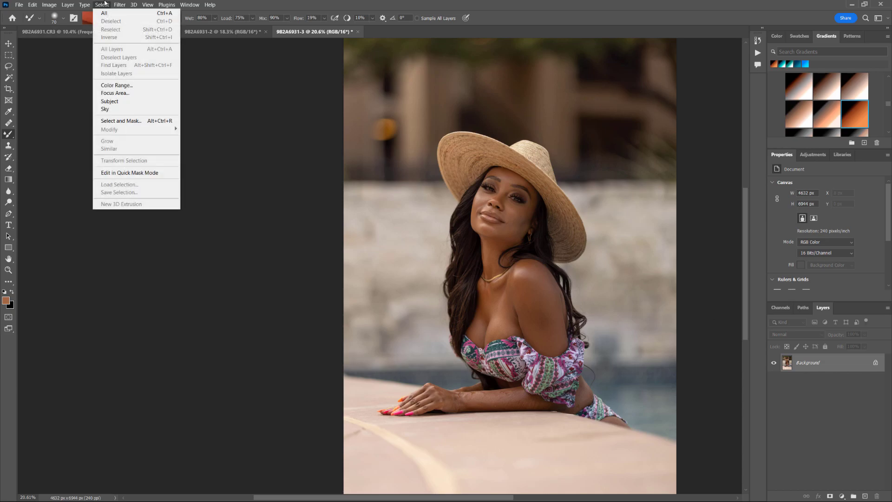
left_click(123, 102)
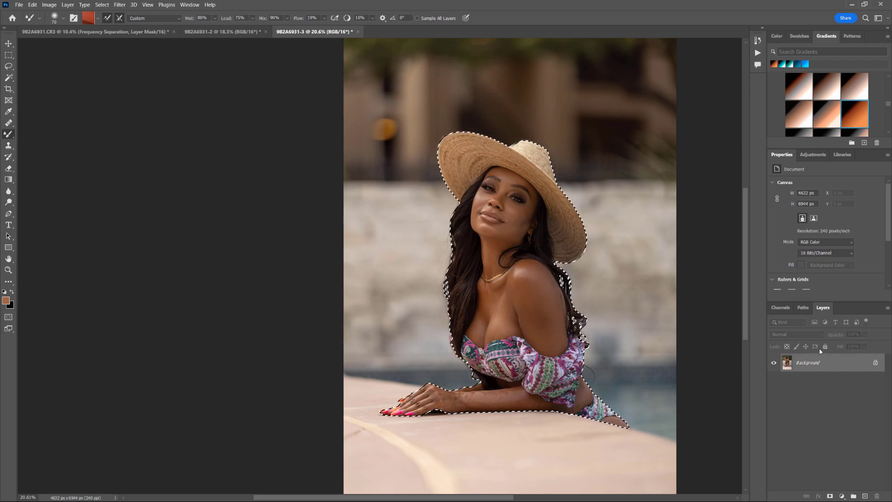
key("ctrl+j")
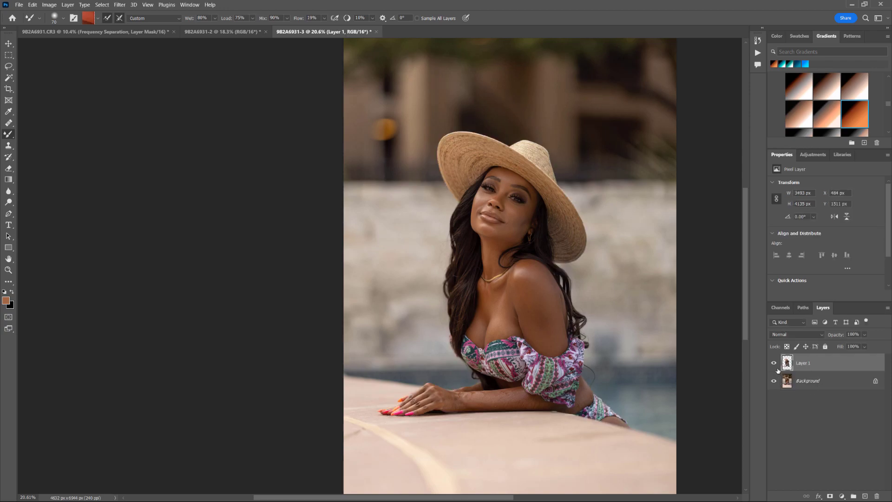
left_click(774, 381)
left_click(774, 381)
Add a Gradient Map adjustment layer above the subject and expand the Photographic Toning presets within Legacy Gradients
left_click(842, 496)
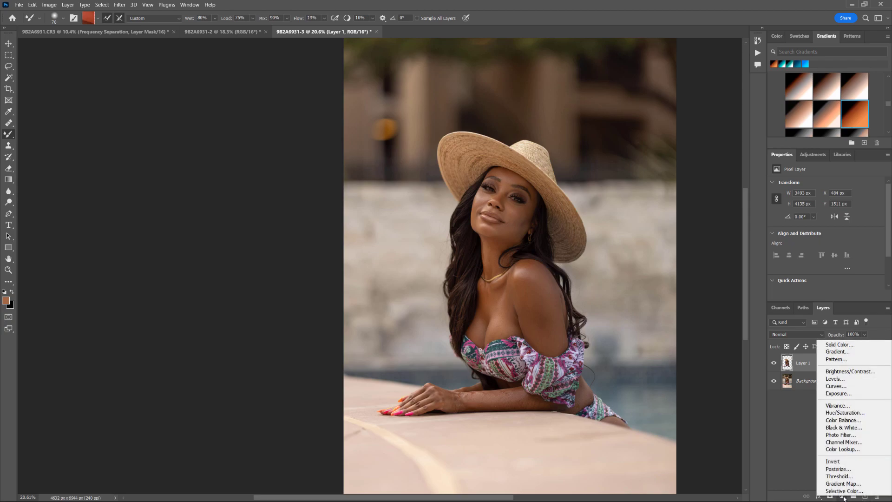
left_click(841, 484)
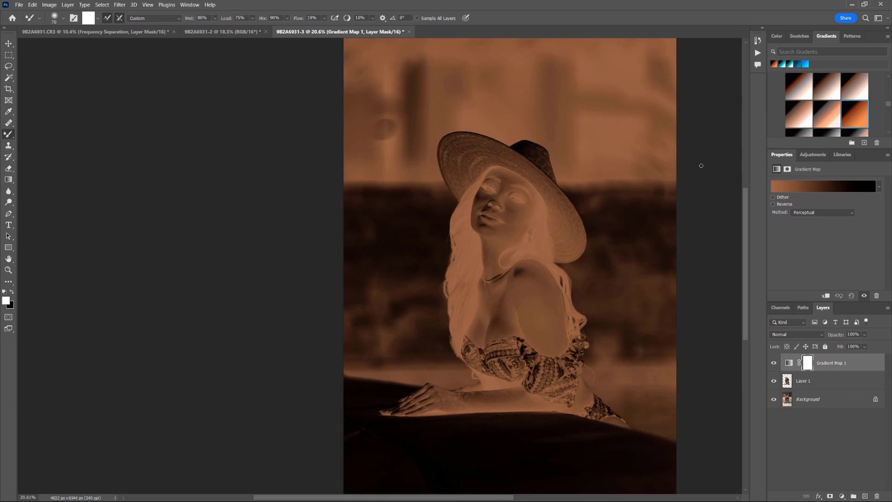
left_click(832, 187)
scroll(693, 140, "down", 3)
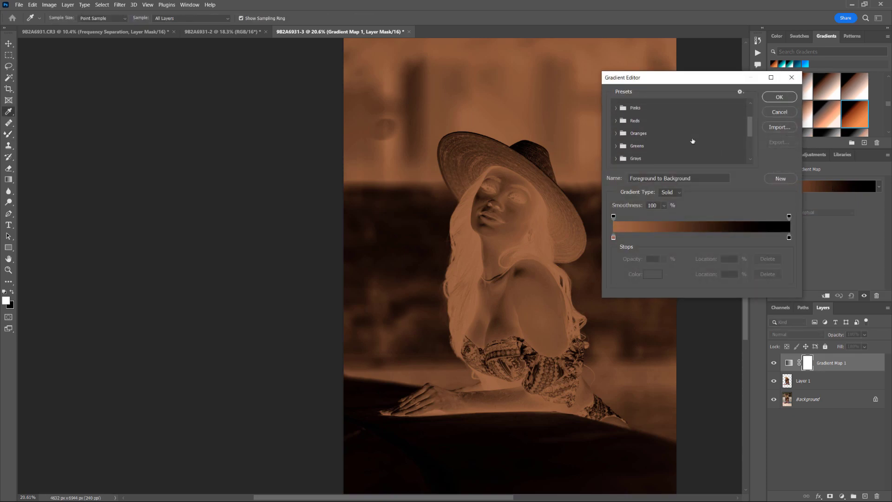
scroll(692, 140, "down", 1)
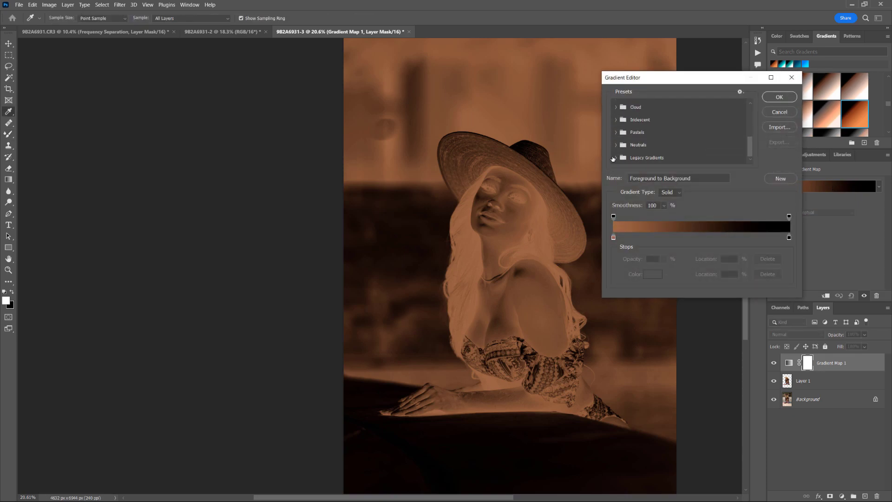
left_click(617, 159)
scroll(660, 151, "down", 3)
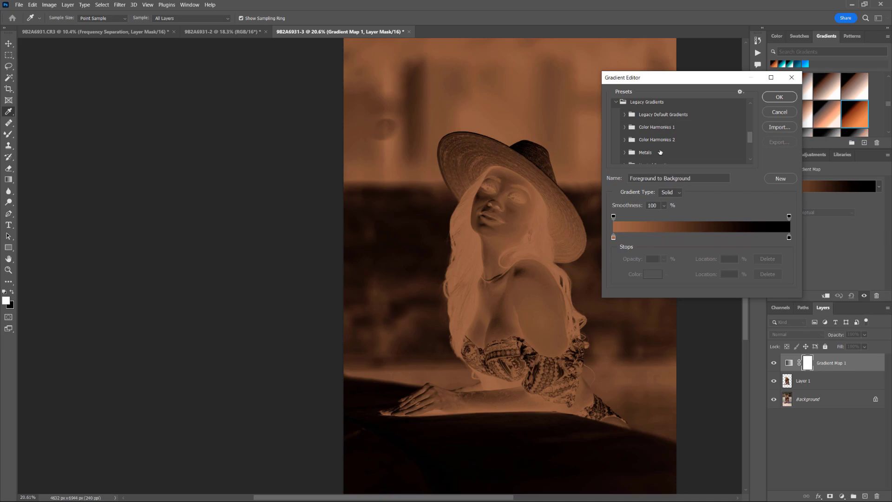
scroll(660, 151, "down", 2)
left_click(624, 148)
Apply the Sepia Antique preset to the gradient map
scroll(647, 151, "down", 5)
scroll(696, 113, "up", 2)
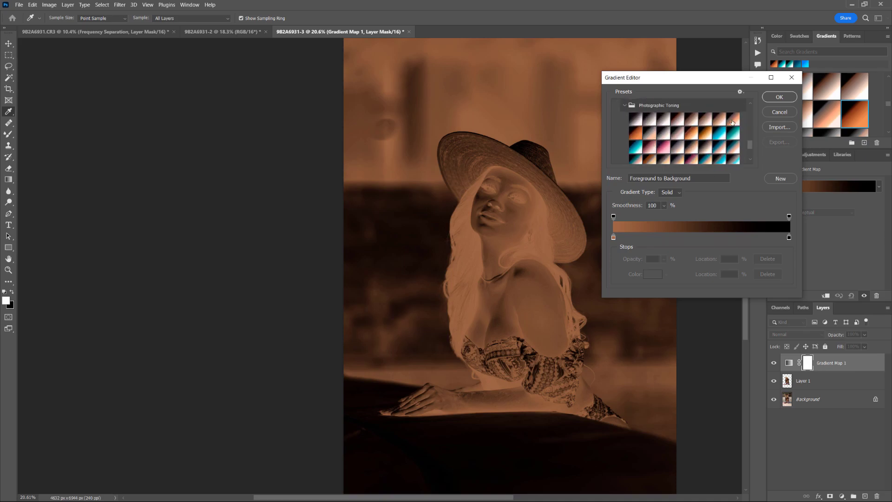
scroll(679, 129, "down", 1)
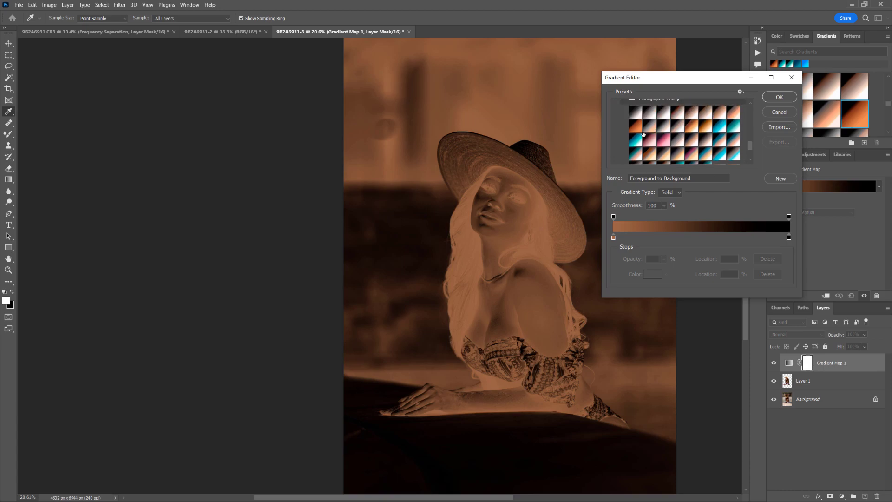
scroll(655, 144, "up", 1)
scroll(656, 145, "down", 1)
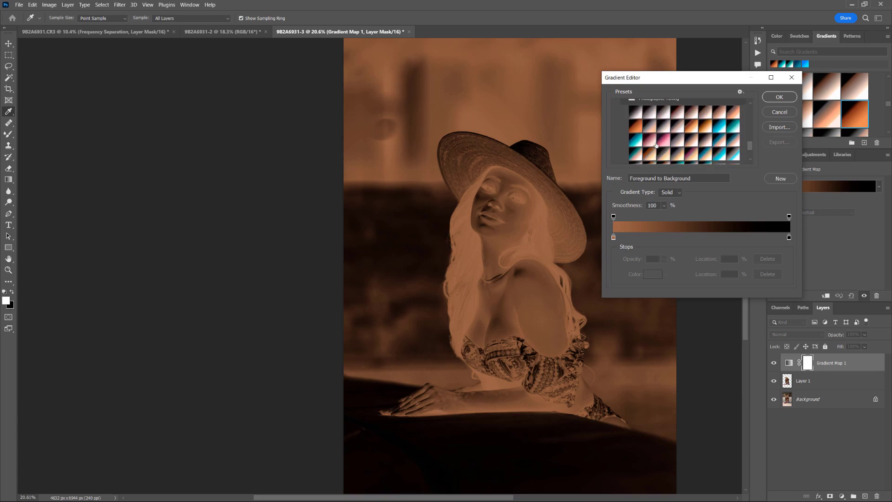
left_click(633, 126)
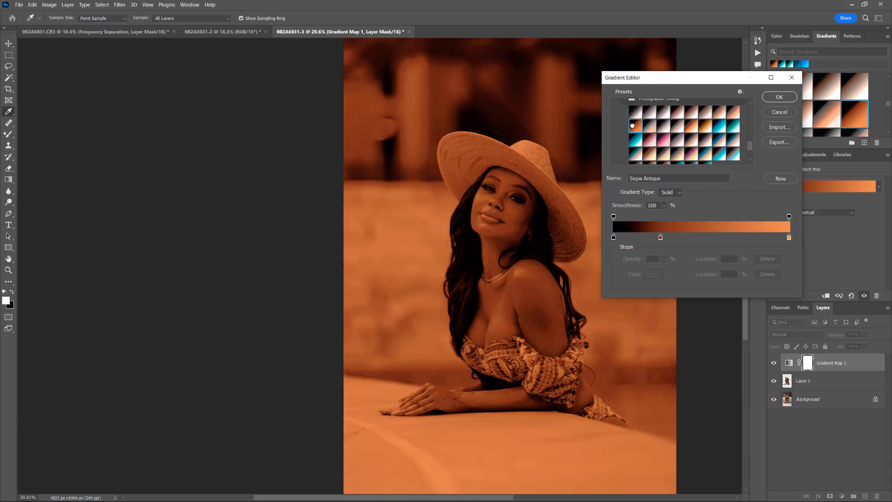
left_click(780, 98)
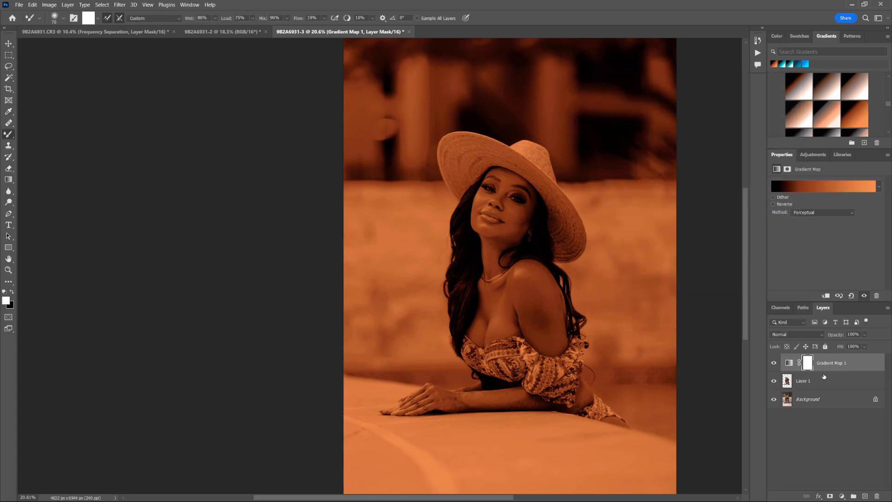
Set the gradient map's blend mode to Soft Light and clip it to the subject layer below
left_click(814, 335)
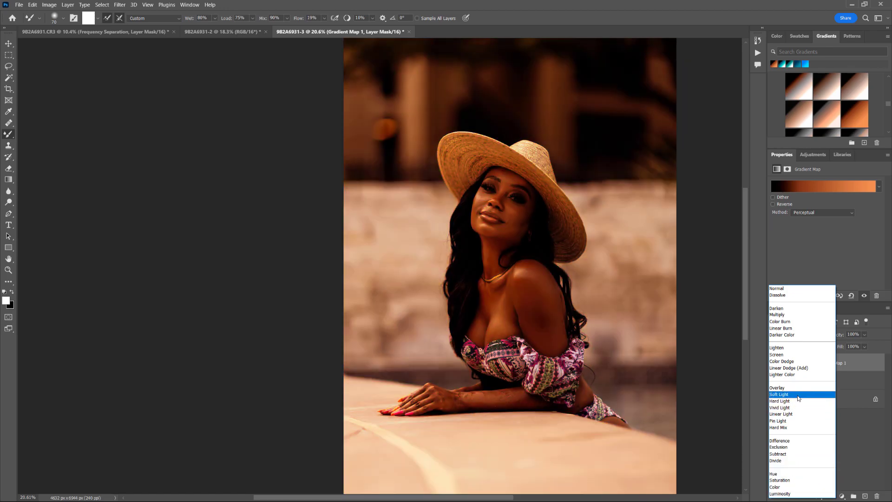
left_click(798, 394)
left_click(855, 367)
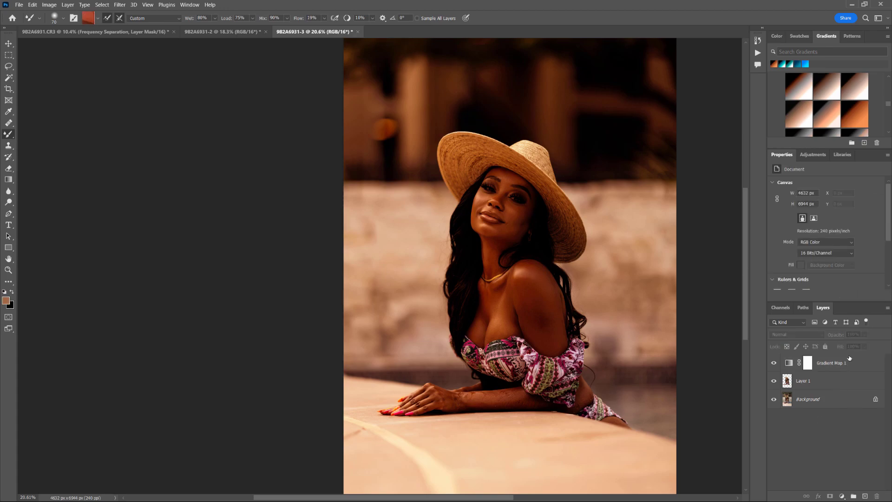
right_click(867, 365)
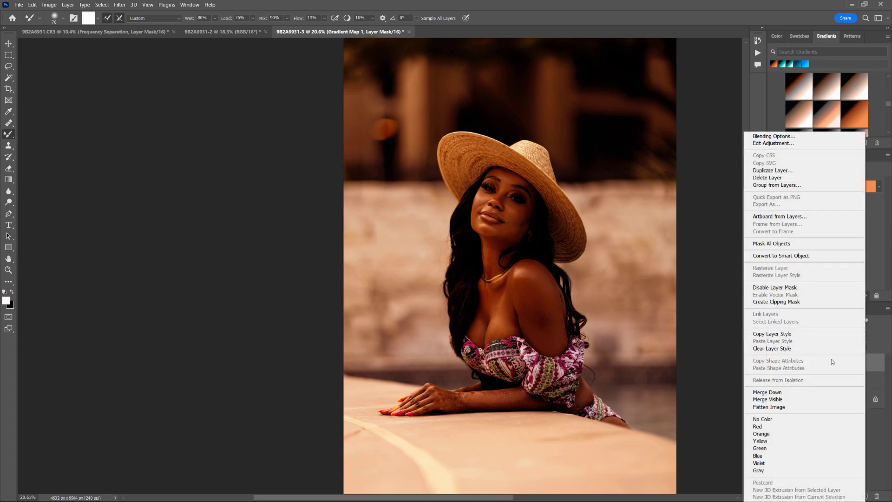
left_click(809, 303)
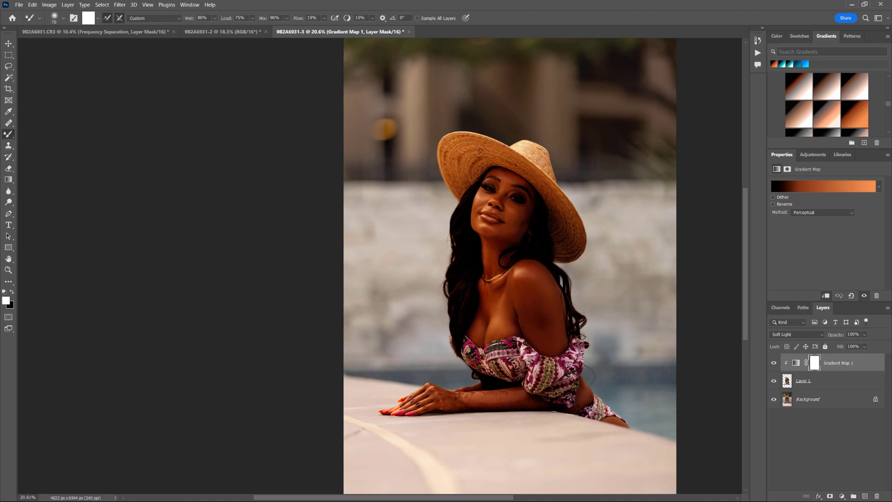
left_click(774, 380)
left_click(774, 380)
Lower the clipped gradient map's opacity to 55%
left_click(844, 389)
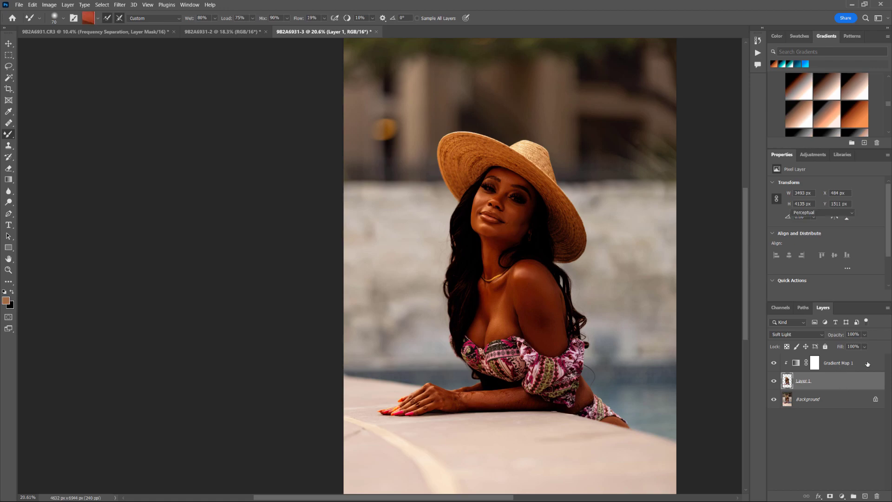
left_click(853, 366)
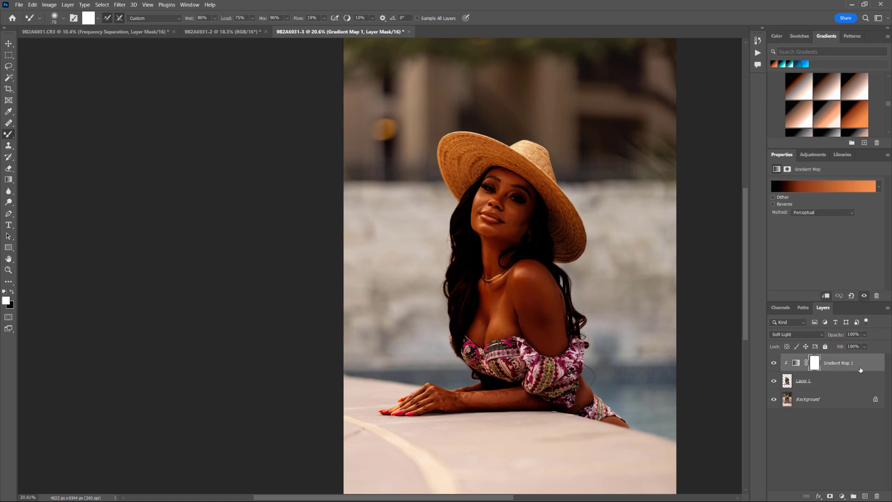
left_click(864, 334)
left_click_drag(862, 343, 856, 346)
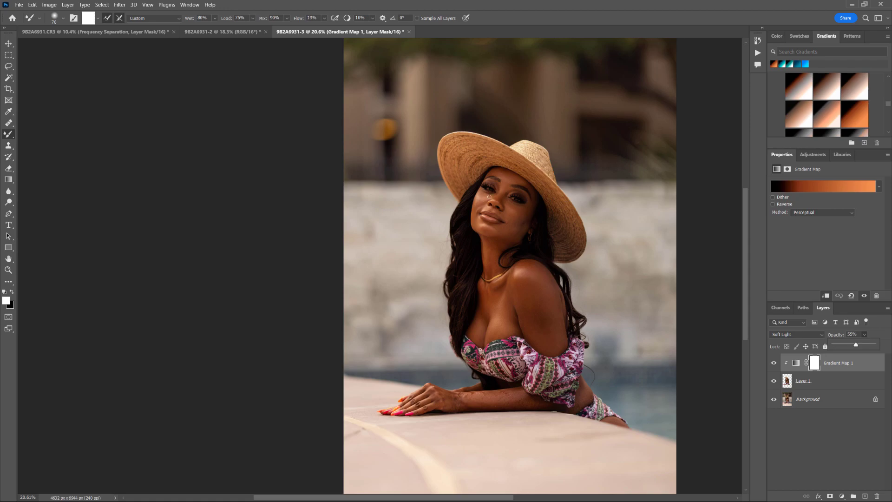
left_click(842, 409)
Split the black and white Underlying Layer sliders in the gradient map's Blend If options to soften its effect in shadows and highlights
left_click(876, 364)
double_click(877, 364)
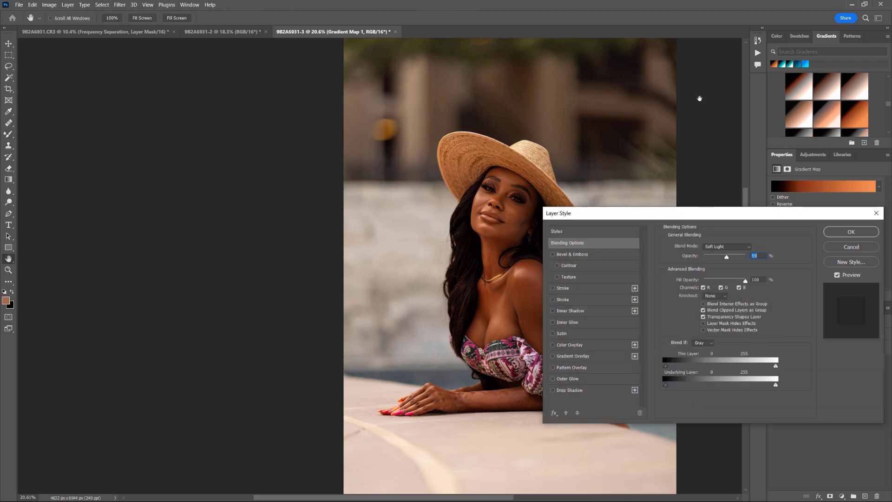
left_click_drag(706, 212, 711, 59)
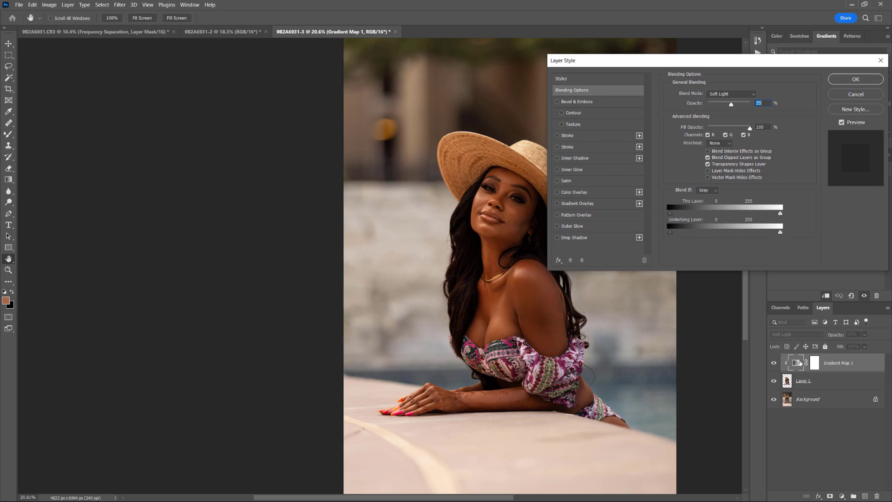
left_click_drag(781, 232, 730, 232)
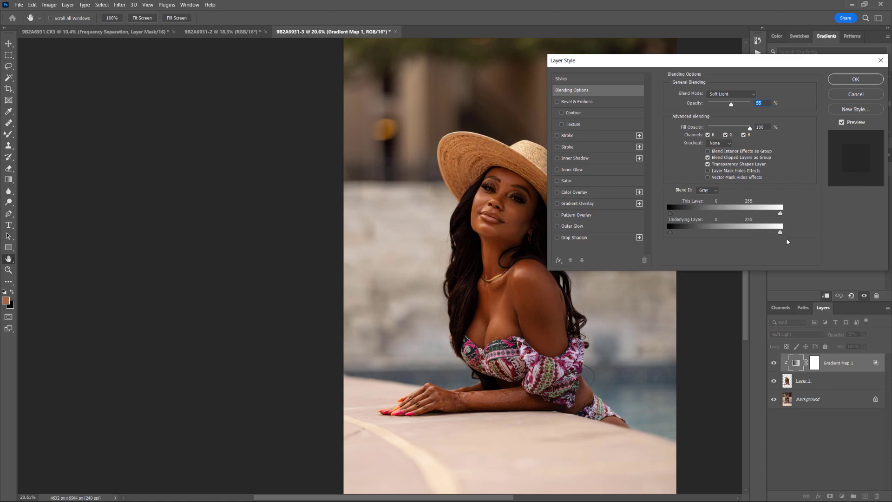
mouse_move(670, 232)
left_mouse_down()
mouse_move(718, 232)
mouse_move(702, 234)
mouse_move(702, 245)
mouse_move(663, 239)
mouse_move(697, 247)
mouse_move(687, 233)
mouse_move(670, 233)
left_mouse_up()
left_click_drag(671, 235, 713, 242)
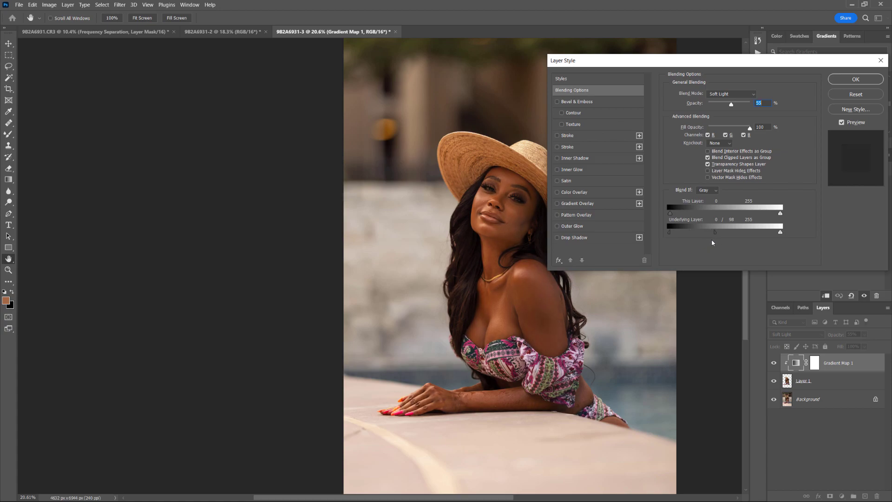
left_click_drag(713, 242, 705, 241)
left_click_drag(779, 232, 718, 238)
left_click(848, 82)
Compare the subject with and without the gradient map and fine-tune the adjustment's opacity
left_click(774, 363)
left_click(773, 364)
left_click(773, 364)
left_click(773, 364)
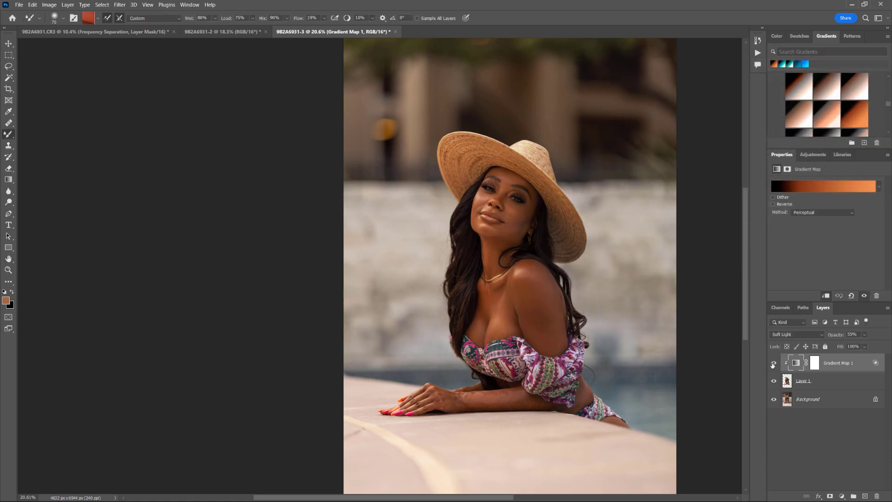
left_click(773, 364)
left_click(773, 364)
left_click_drag(867, 344, 862, 346)
left_click(871, 435)
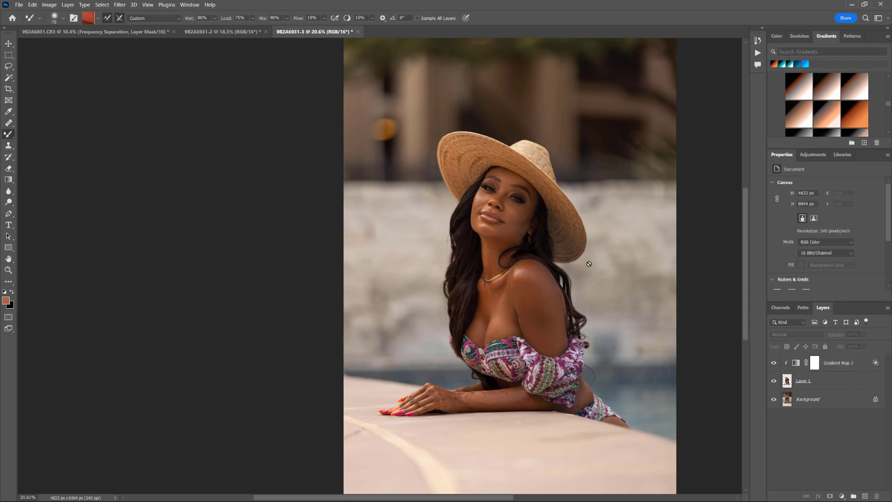
scroll(531, 287, "up", 3)
scroll(467, 214, "down", 2)
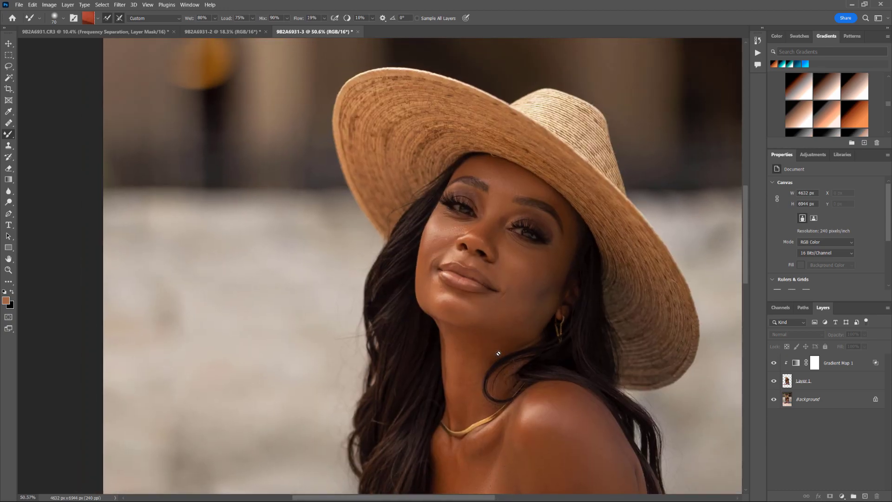
scroll(498, 352, "down", 2)
Add a Curves adjustment layer above the gradient map and raise the RGB curve through the midtones and highlights
left_click(841, 496)
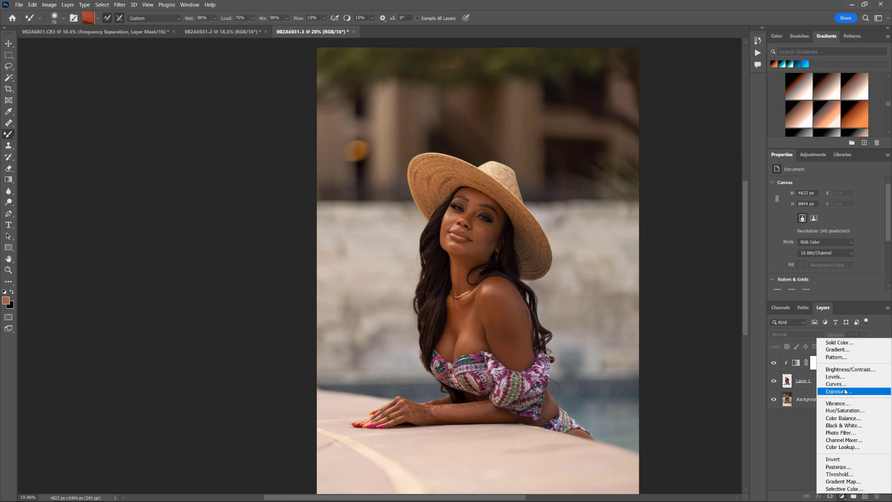
left_click(793, 465)
left_click(842, 496)
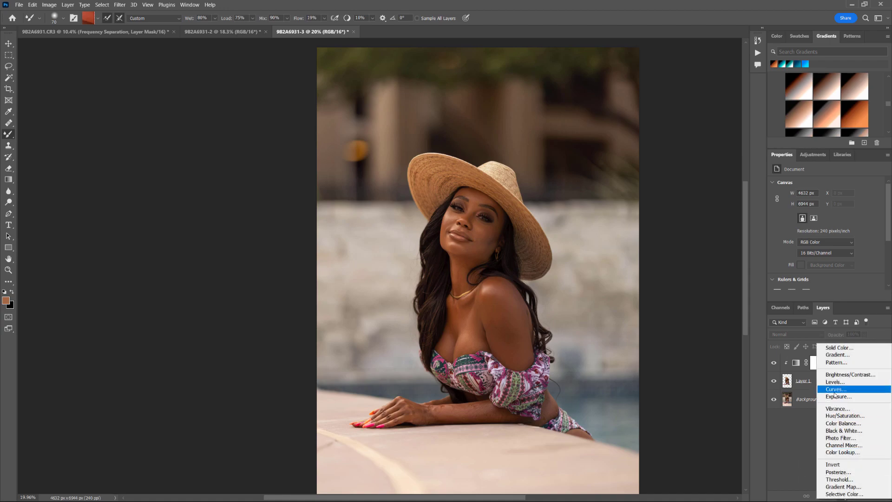
left_click(844, 393)
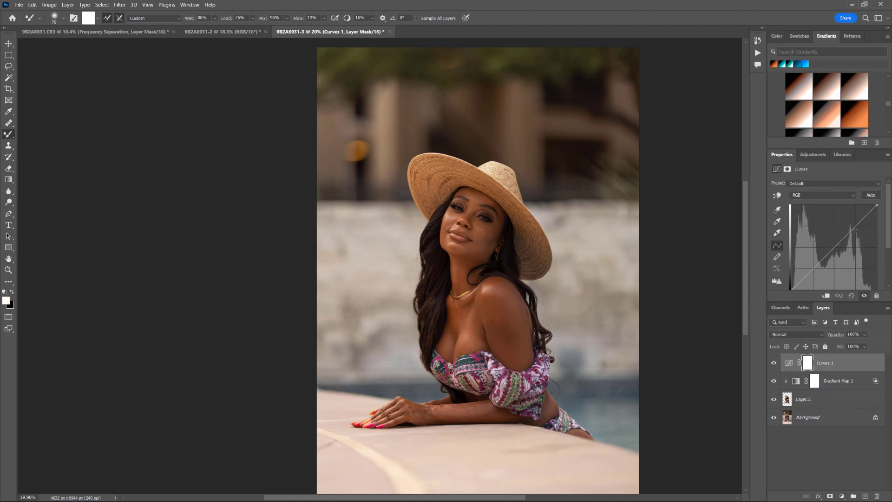
left_click_drag(855, 226, 835, 239)
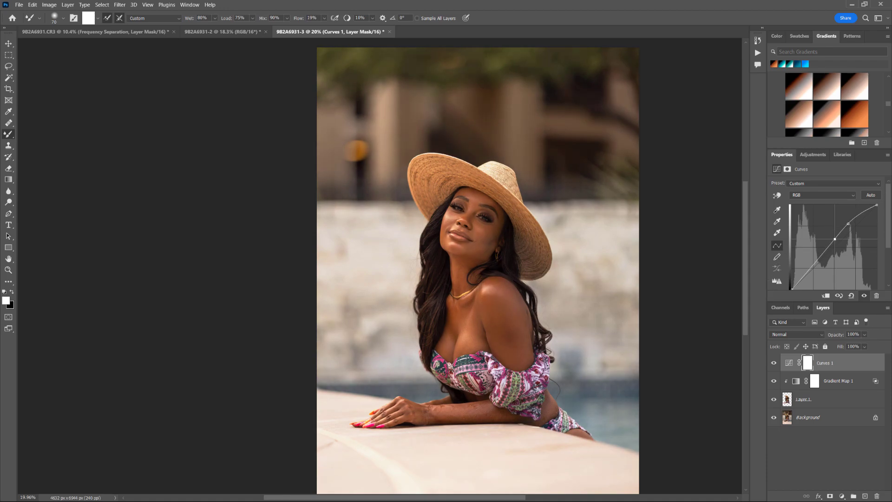
Clip the Curves adjustment to the subject layer and compare the image with each adjustment on and off
right_click(877, 366)
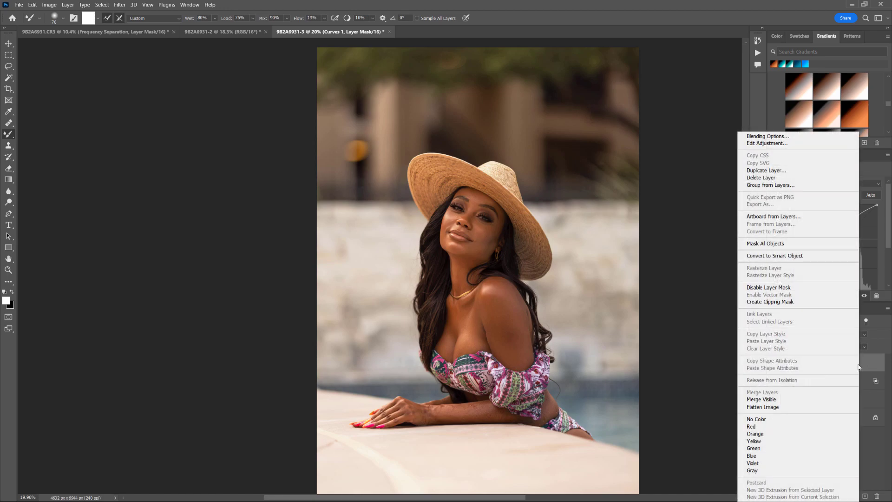
left_click(789, 302)
left_click(774, 382)
left_click(773, 383)
left_click(775, 364)
left_click(774, 364)
Examine the toned subject up close and at full view, including with the Background layer hidden and shown
scroll(501, 323, "down", 2)
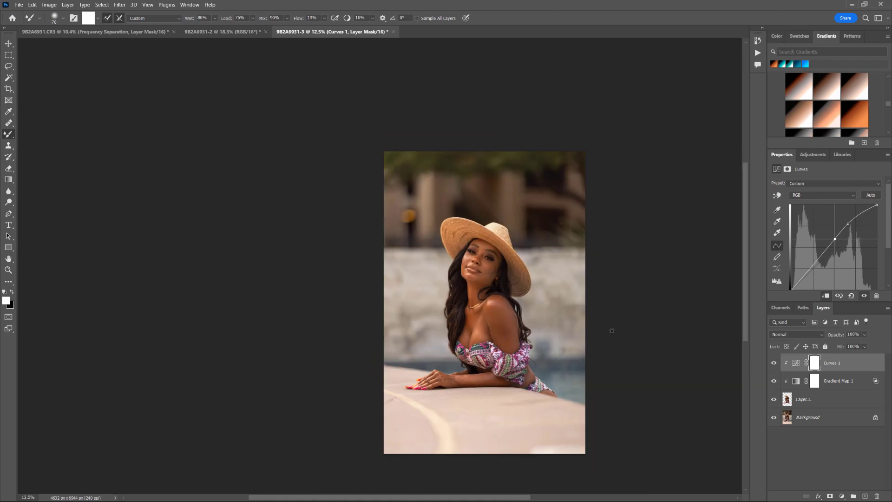
scroll(497, 261, "up", 5)
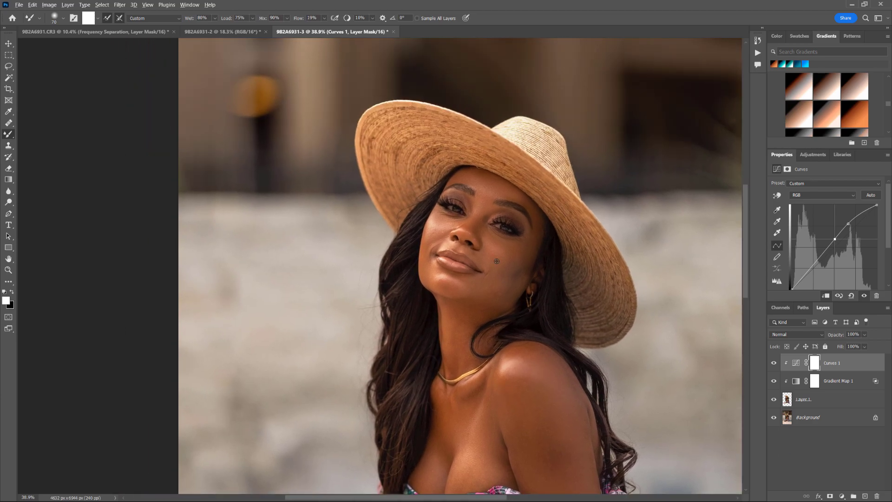
scroll(496, 262, "down", 3)
left_click(774, 417, "alt")
left_click(772, 421, "alt")
left_click_drag(590, 359, 542, 305)
left_click(773, 418, "alt")
left_click(774, 419, "alt")
scroll(342, 199, "up", 3)
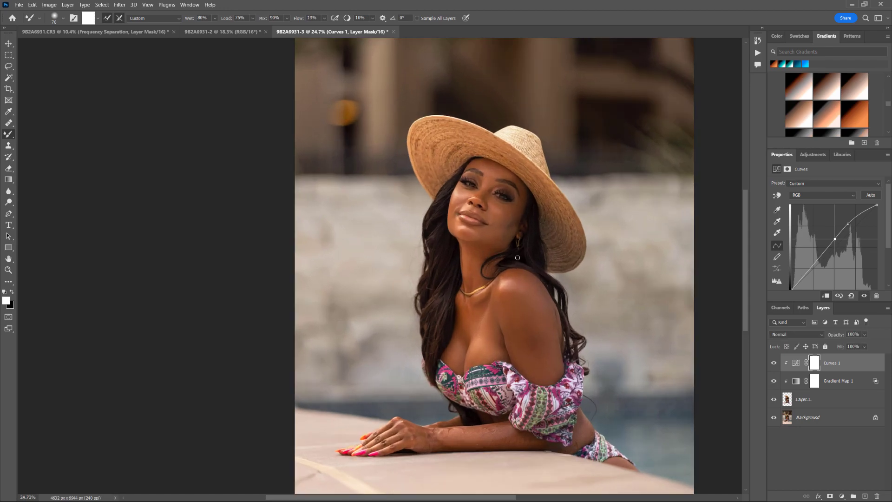
scroll(517, 238, "down", 3)
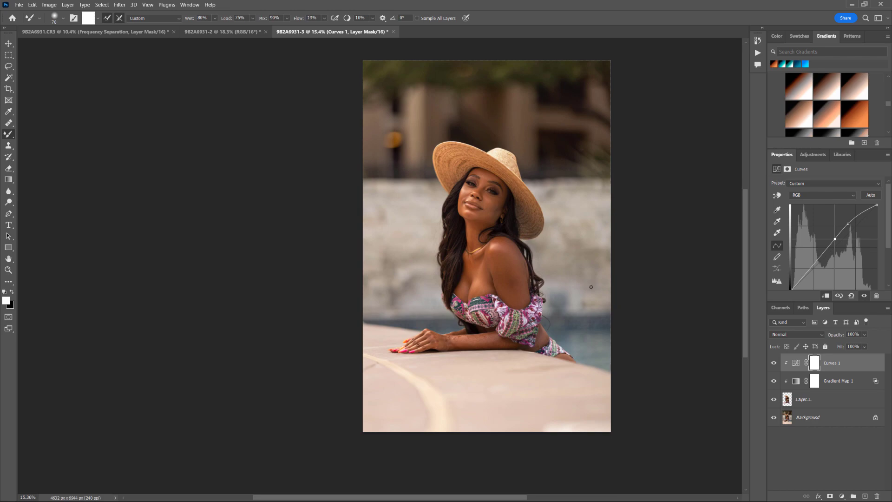
scroll(591, 286, "up", 3)
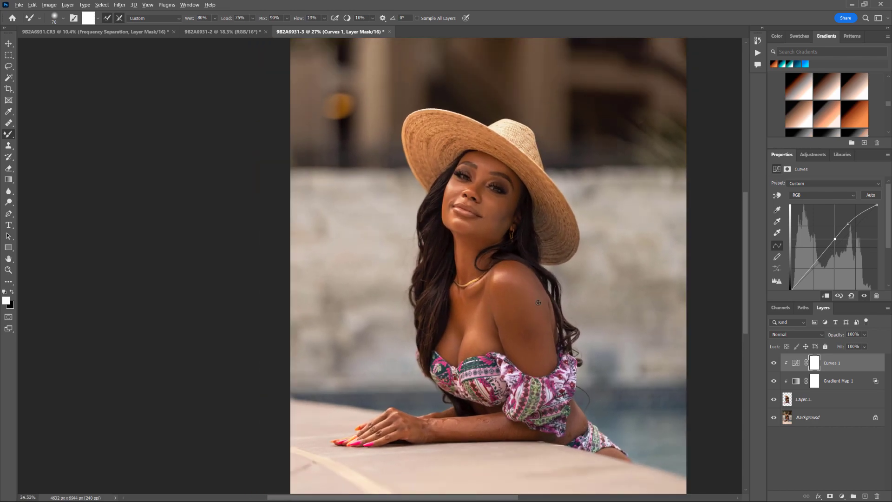
scroll(538, 302, "down", 1)
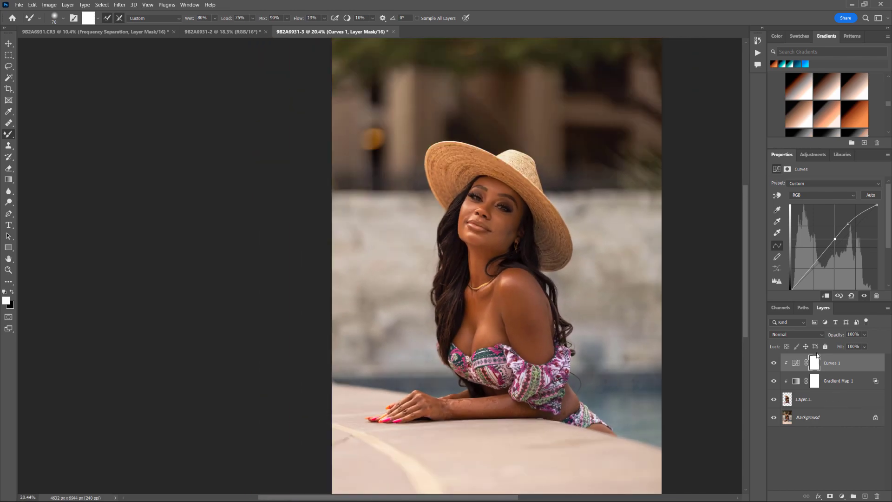
scroll(486, 348, "down", 1)
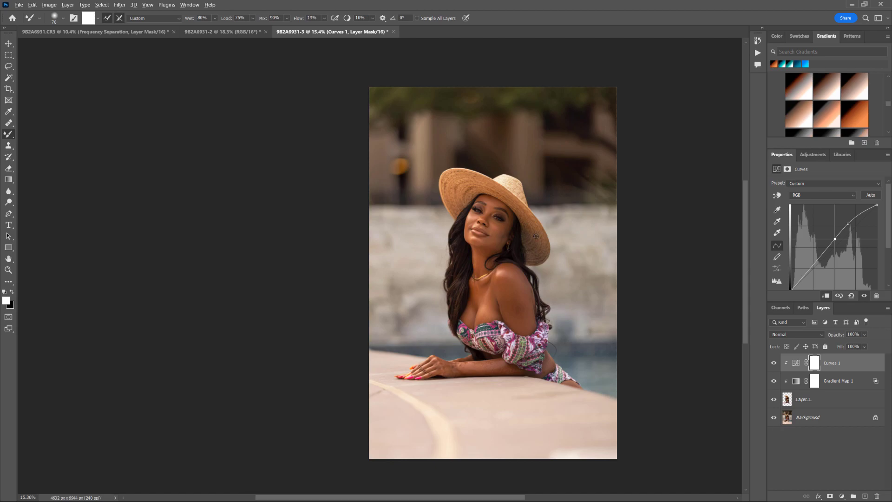
scroll(545, 235, "up", 4)
scroll(494, 230, "down", 10)
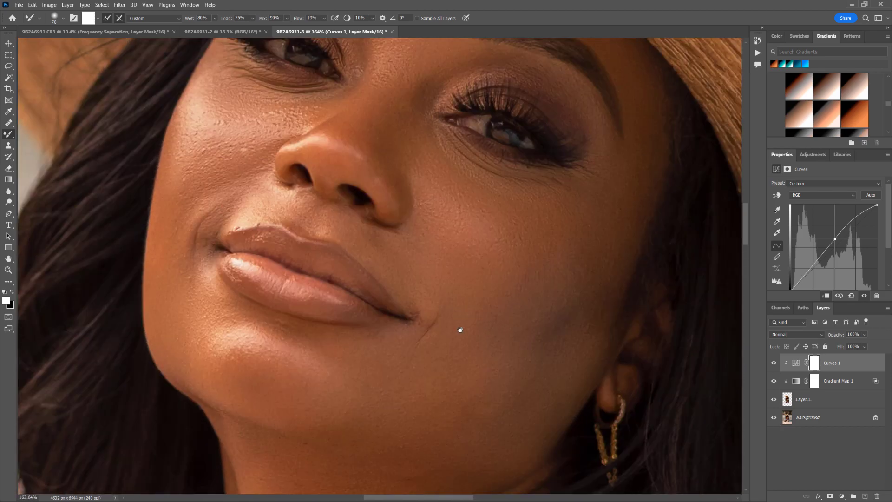
scroll(484, 344, "down", 5)
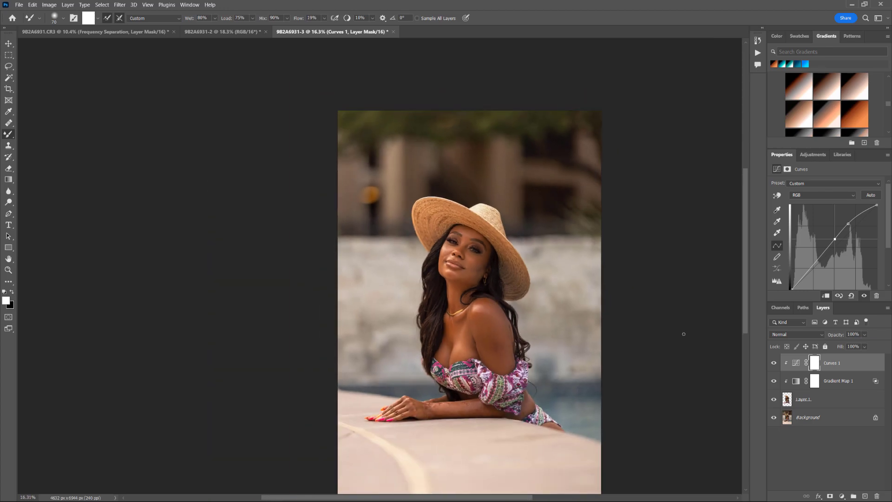
Select the Background layer
left_click(851, 421)
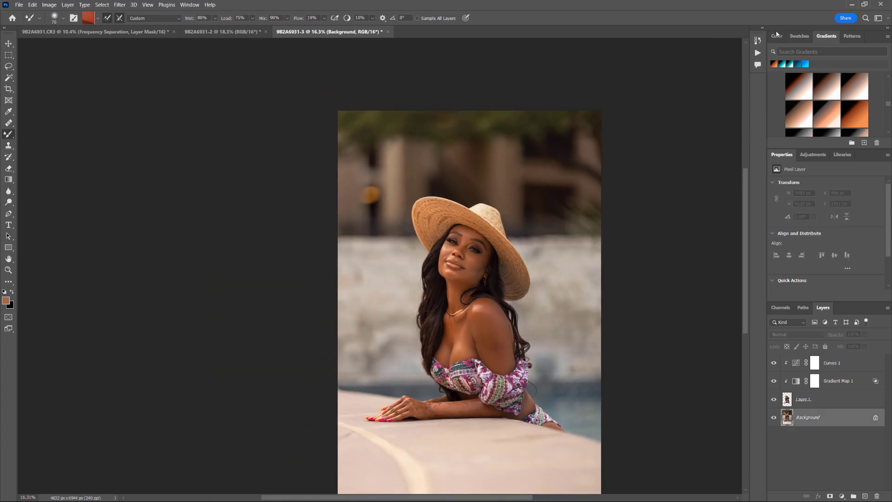